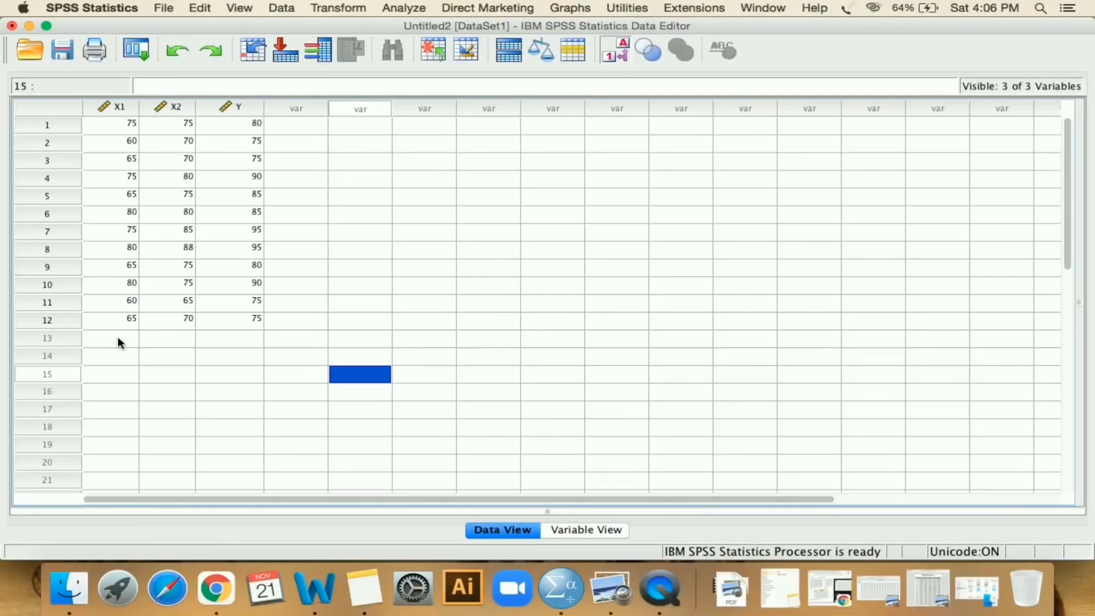
Review the X1, X2 and Y scores from the first to the last case in the data grid.
click(117, 340)
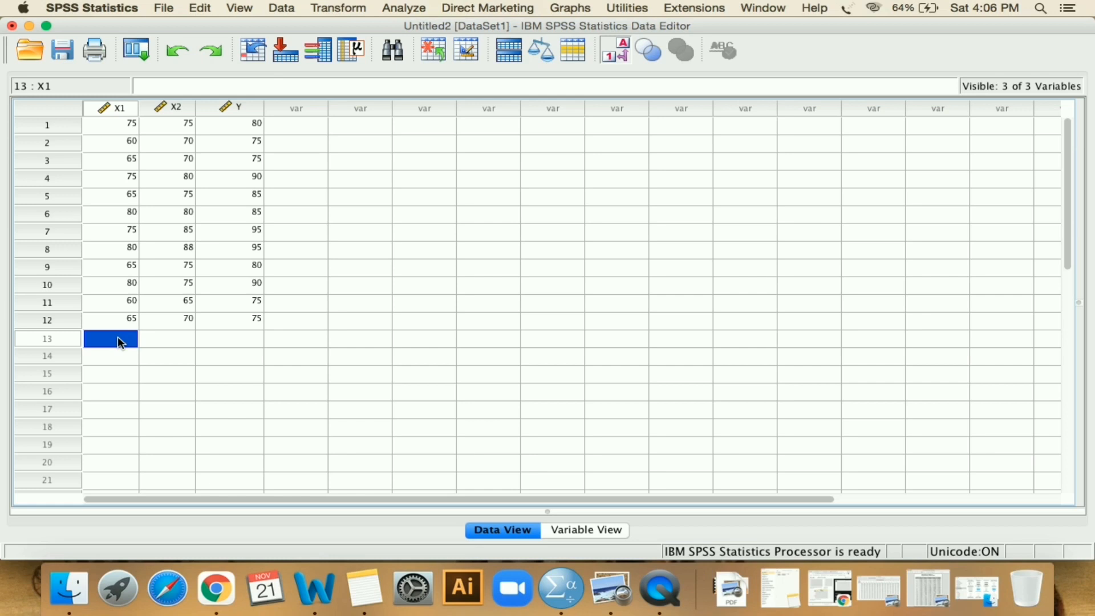
click(254, 339)
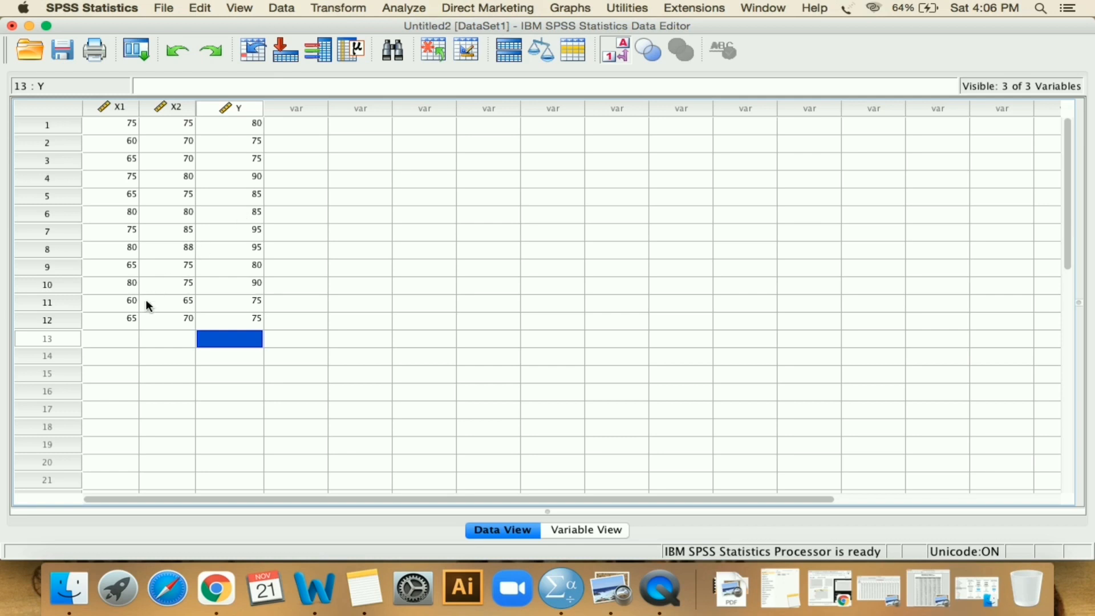
click(126, 320)
click(130, 125)
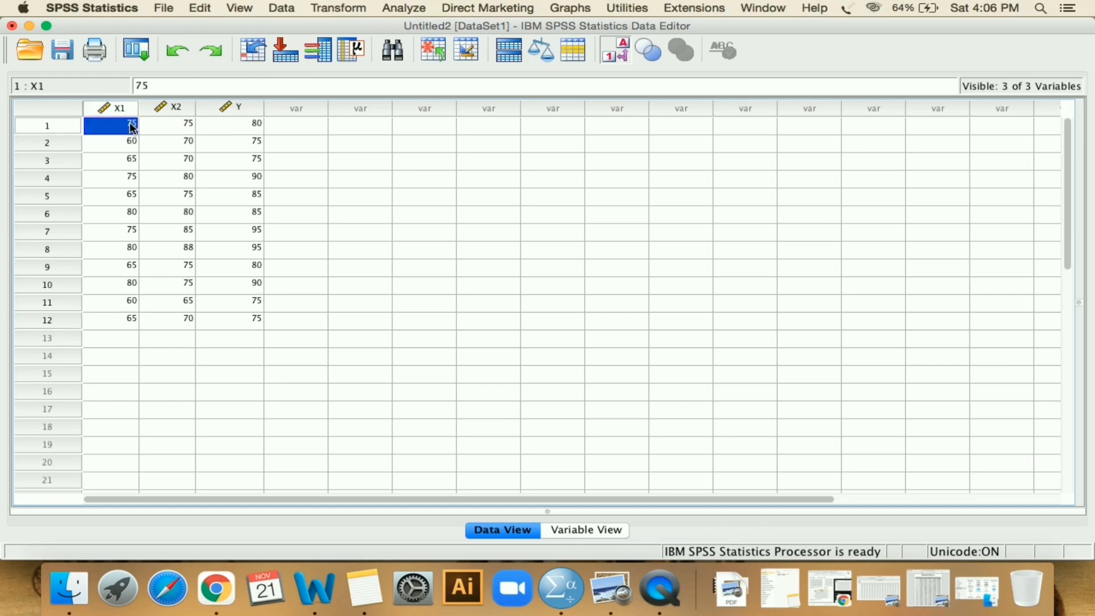
click(233, 126)
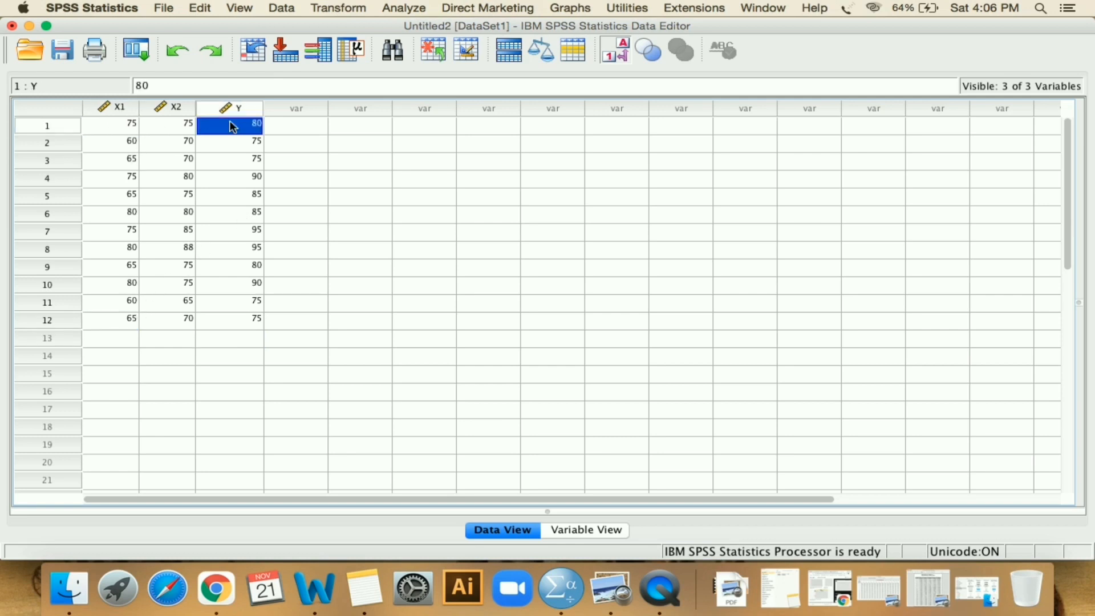
click(243, 318)
click(134, 321)
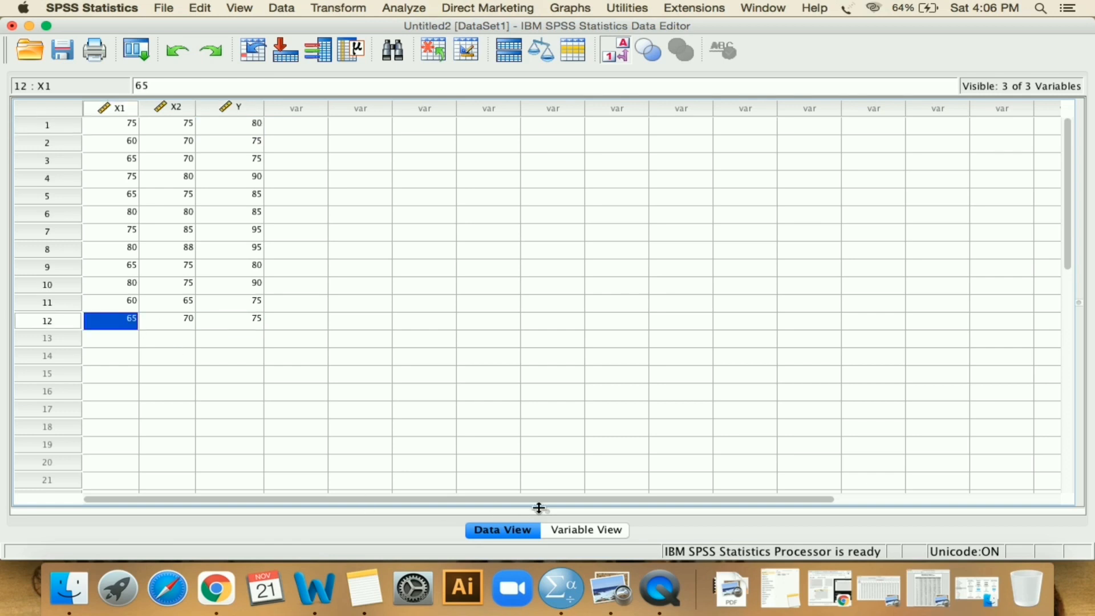
Examine the names and labels of variables X1, X2 and Y in the variable definitions and return to the data.
click(562, 528)
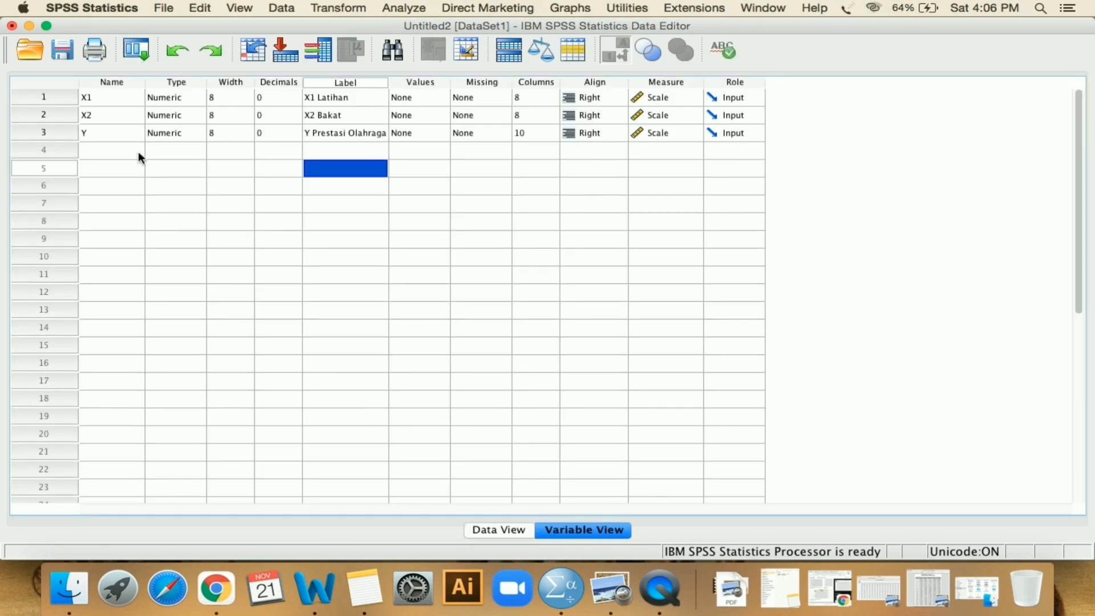
click(118, 159)
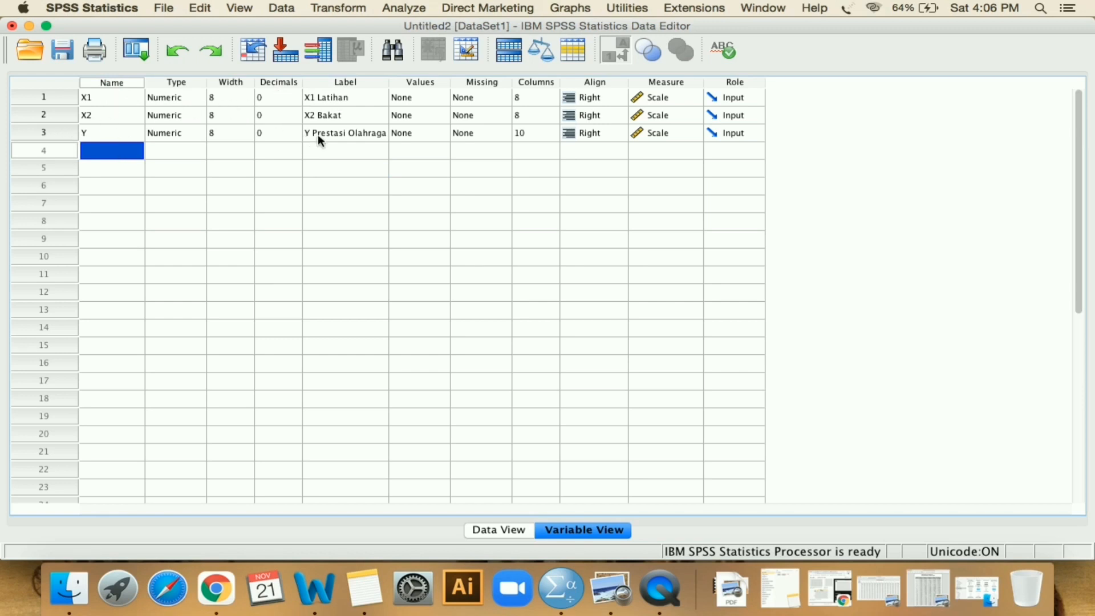
click(358, 132)
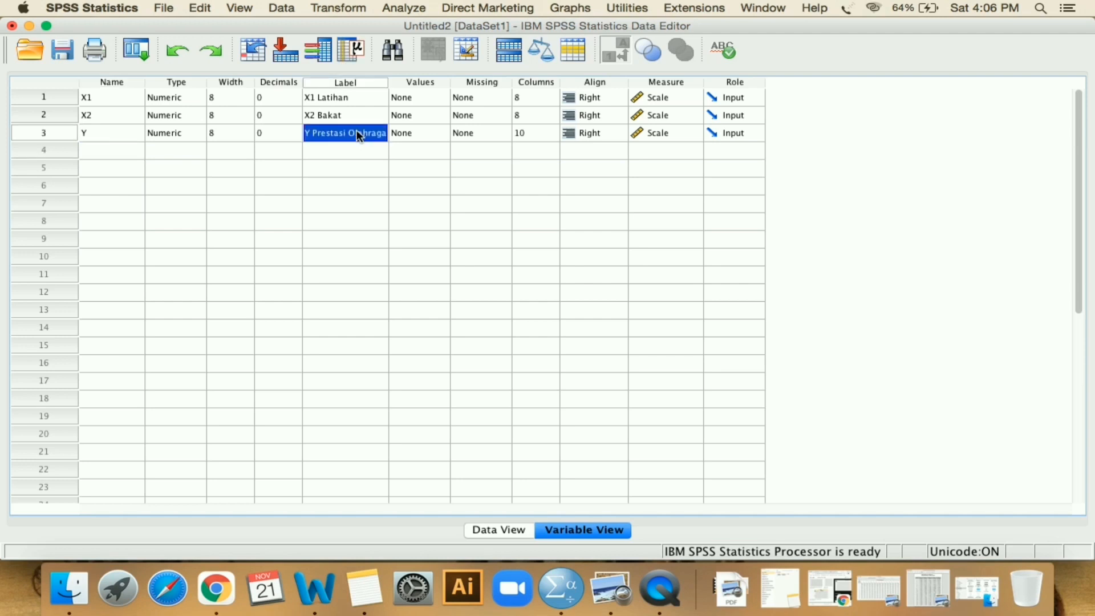
click(104, 99)
click(105, 117)
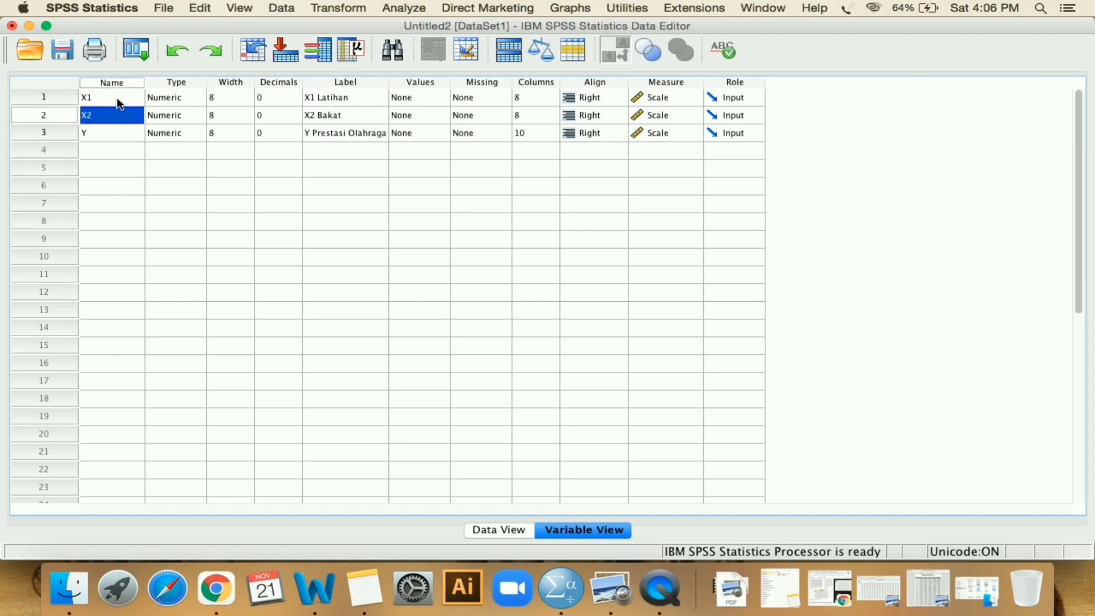
click(118, 101)
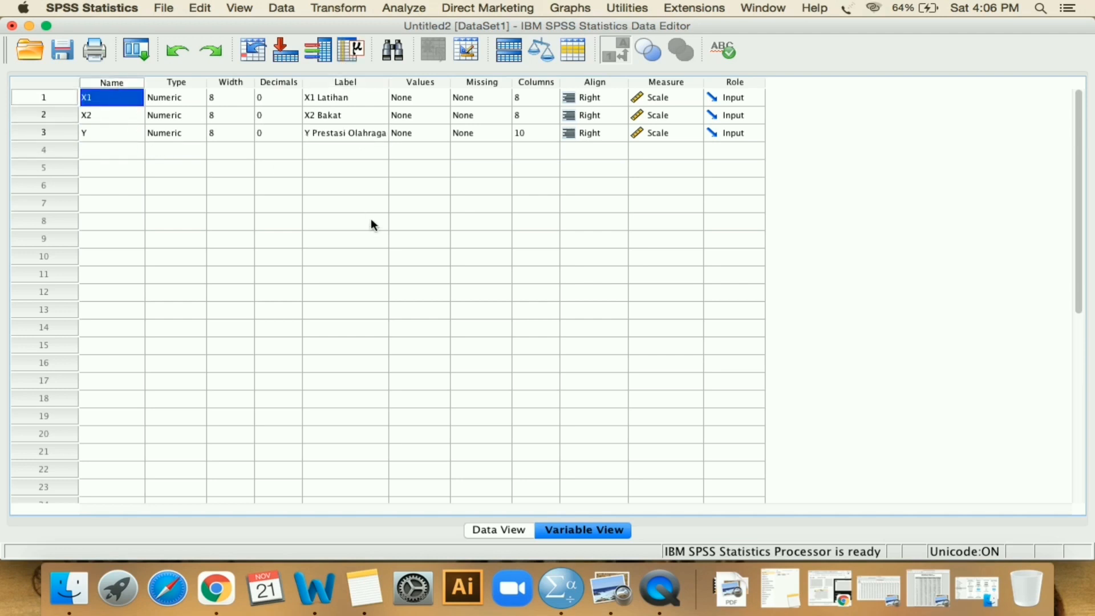
click(502, 532)
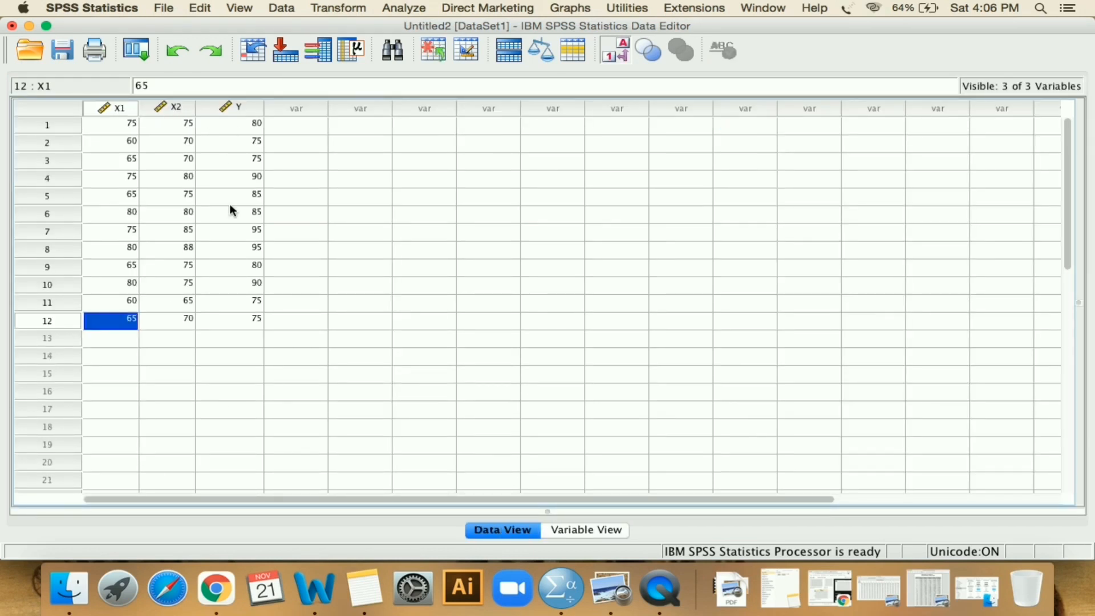
Start a Linear Regression analysis and clear the previously assigned dependent variable and both predictors.
click(247, 346)
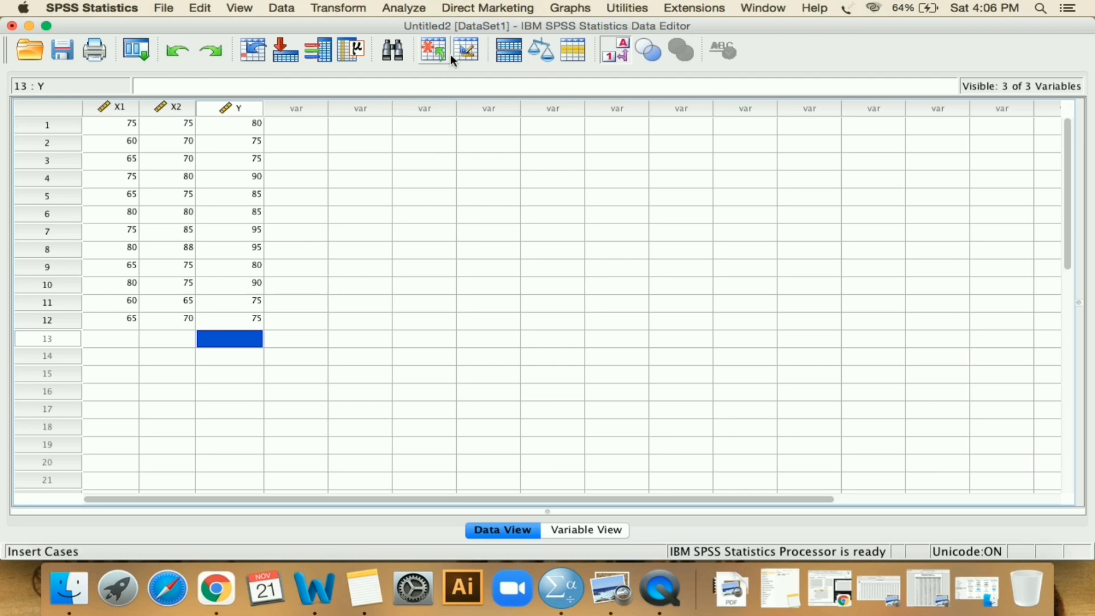
click(402, 9)
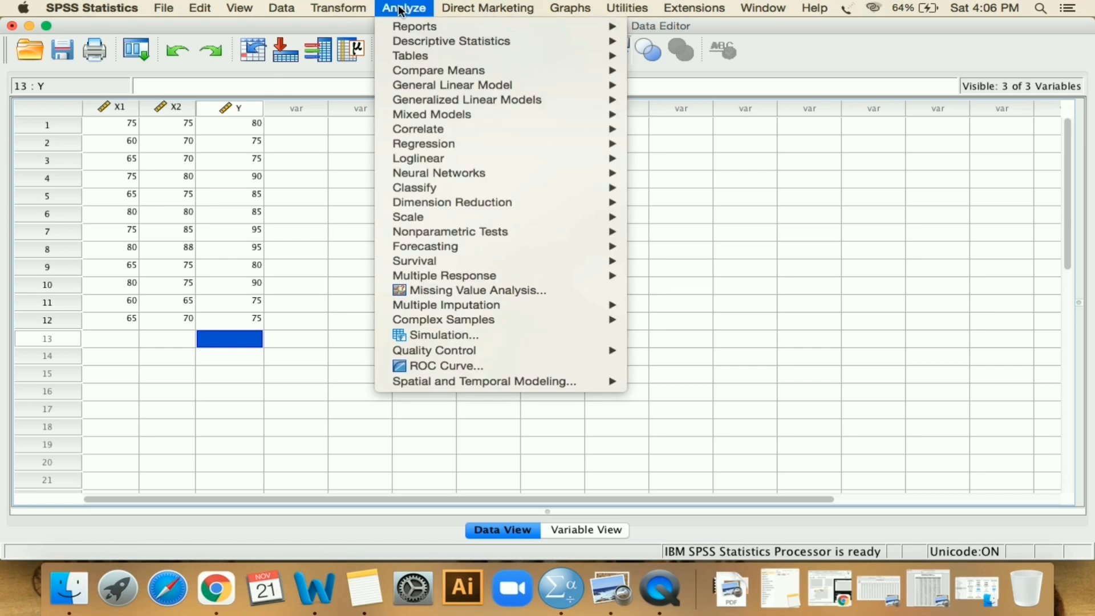
mouse_move(529, 142)
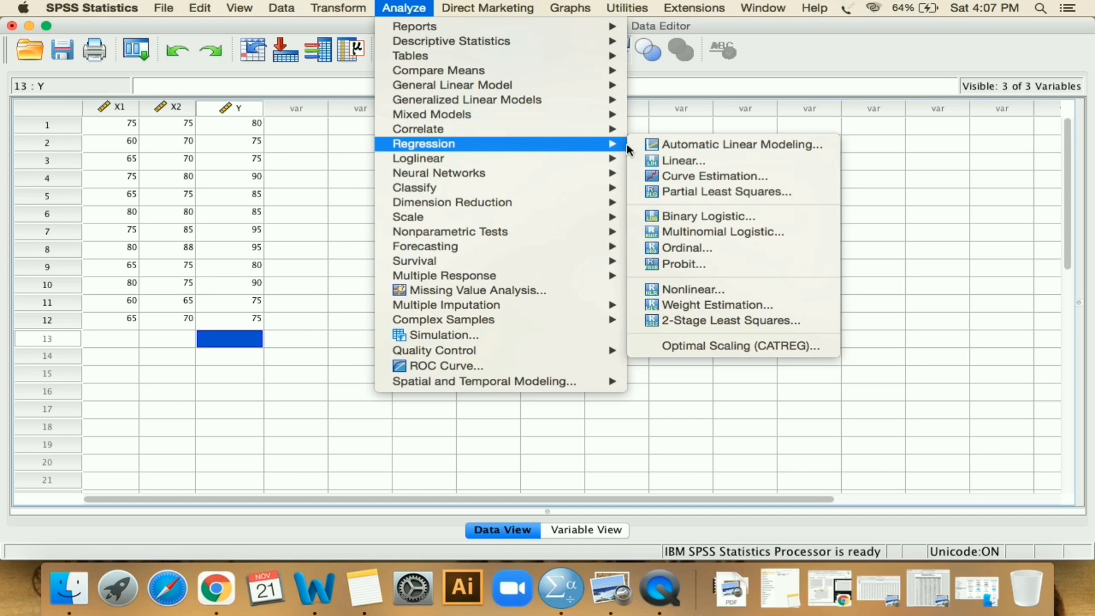
click(713, 166)
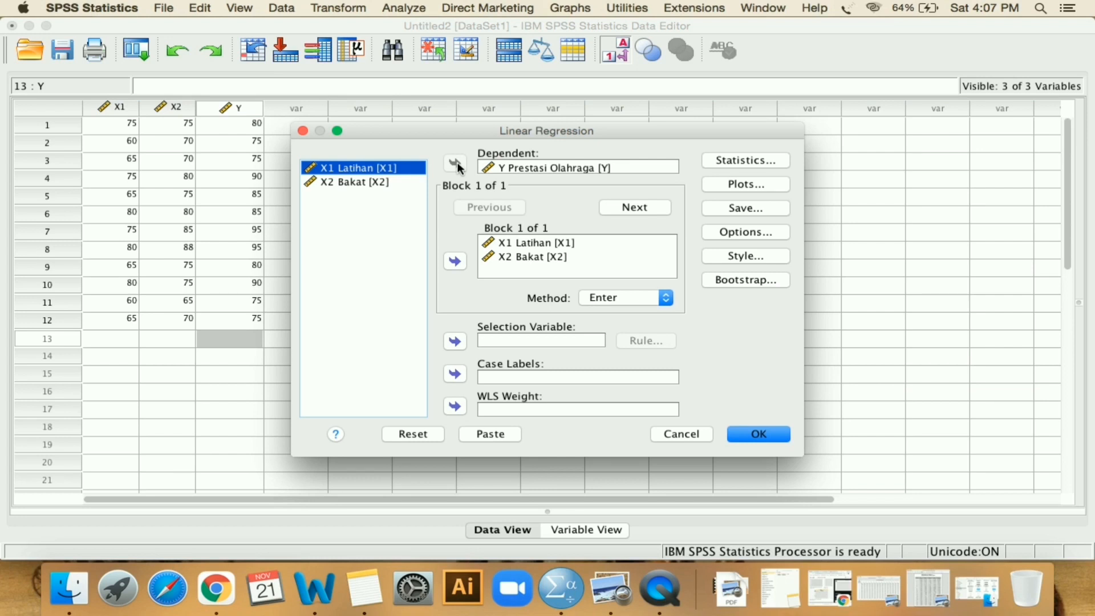
click(488, 167)
click(455, 163)
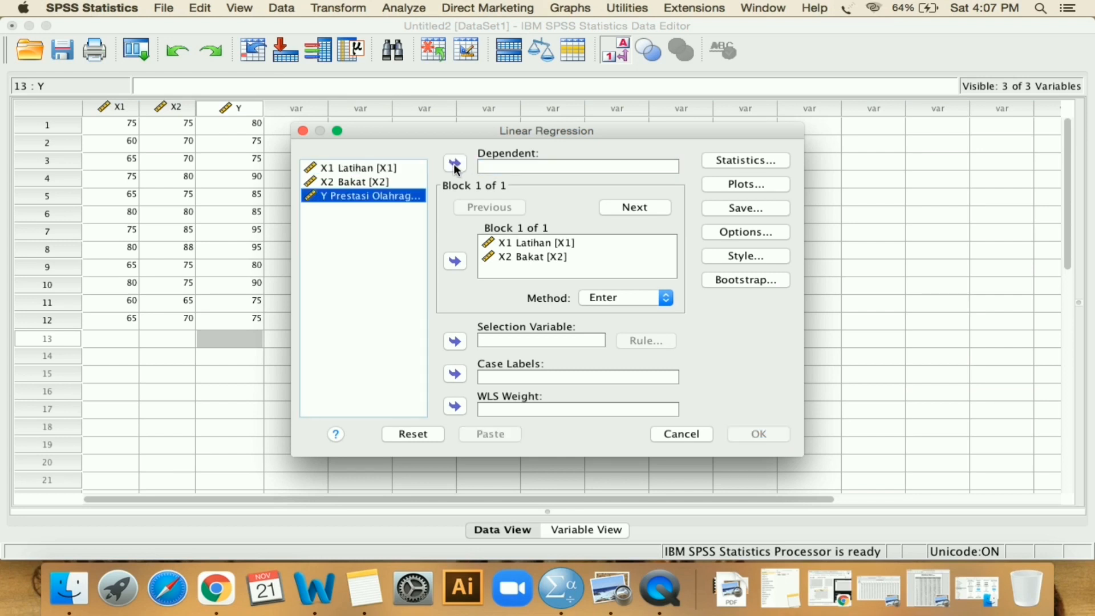
click(531, 243)
shift+click(491, 255)
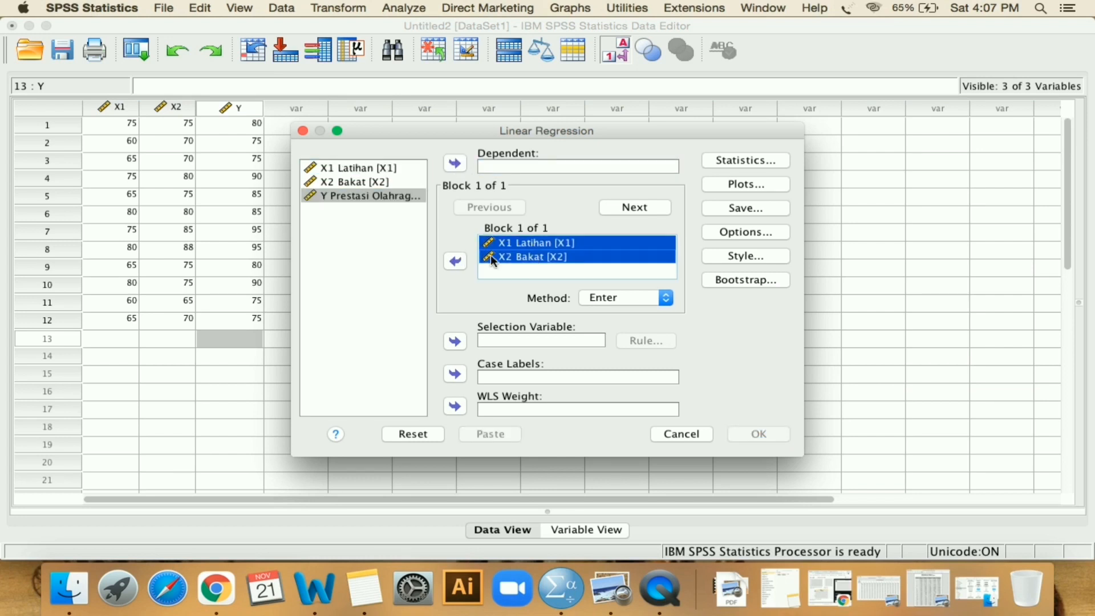
click(457, 262)
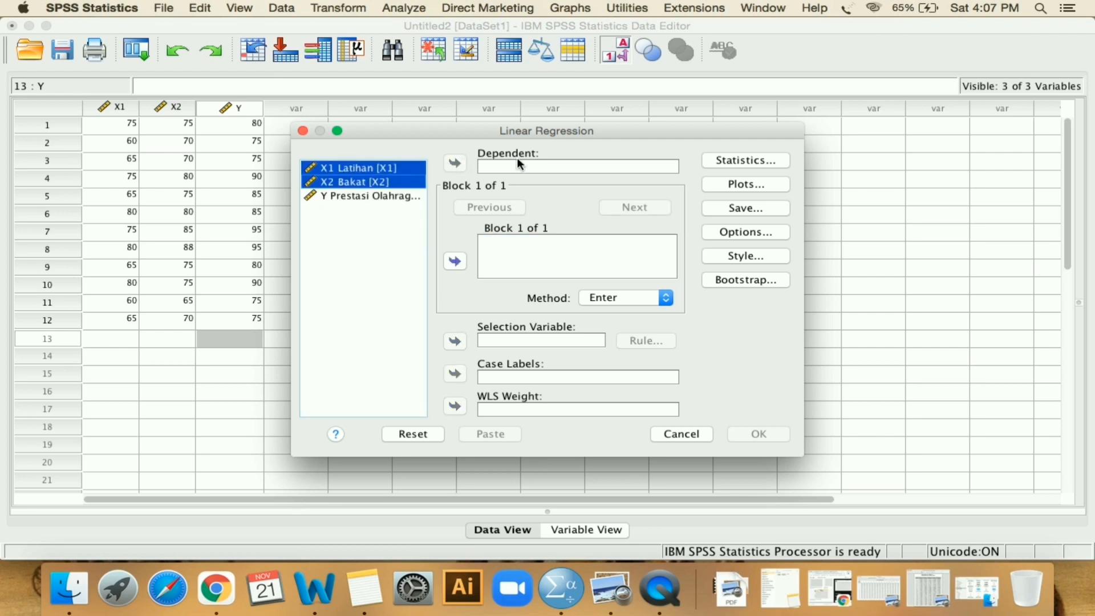
Run the linear regression with Y Prestasi Olahraga as dependent variable and X1 Latihan and X2 Bakat as independent variables.
click(381, 200)
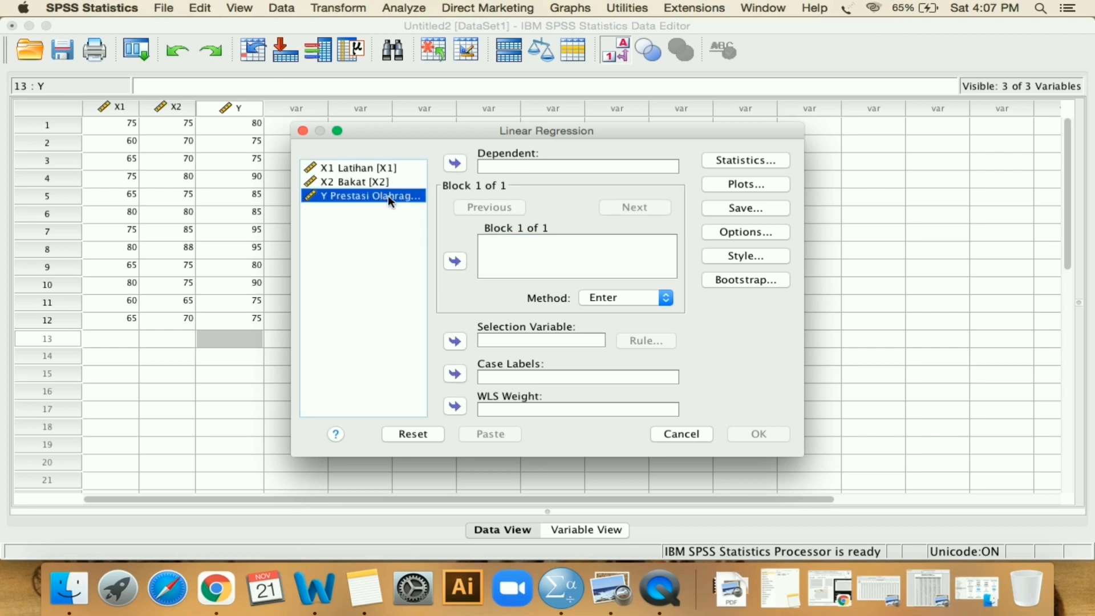
click(454, 165)
click(392, 169)
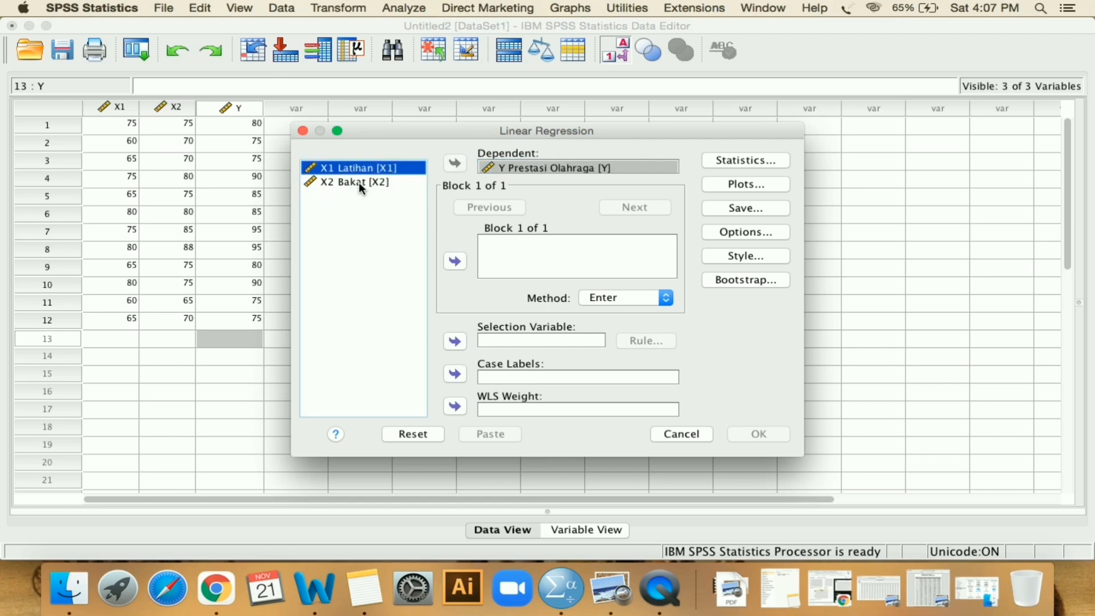
shift+click(360, 184)
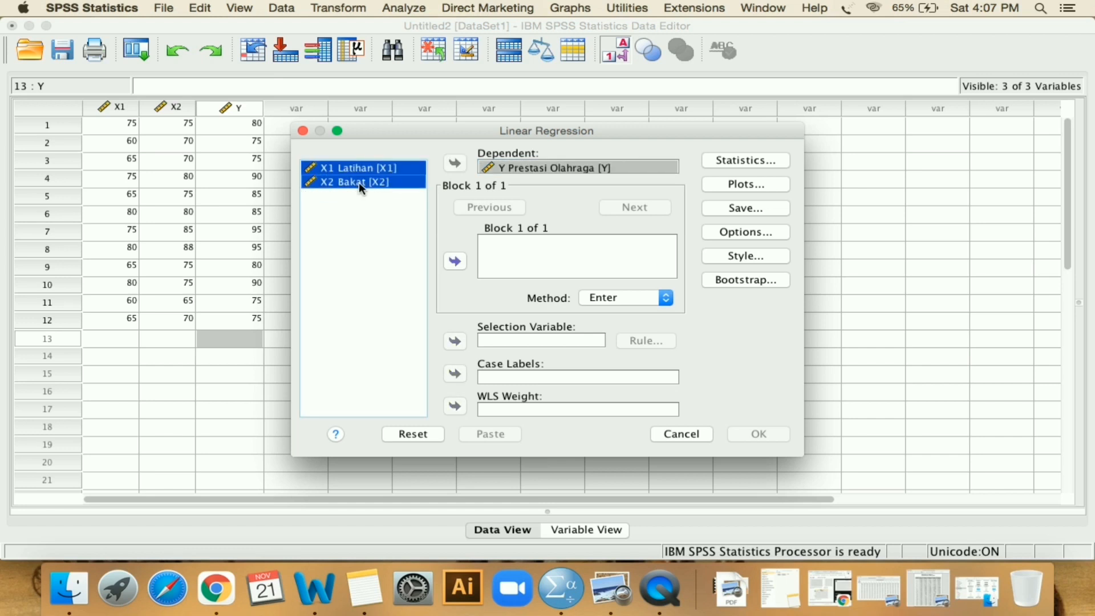
click(455, 266)
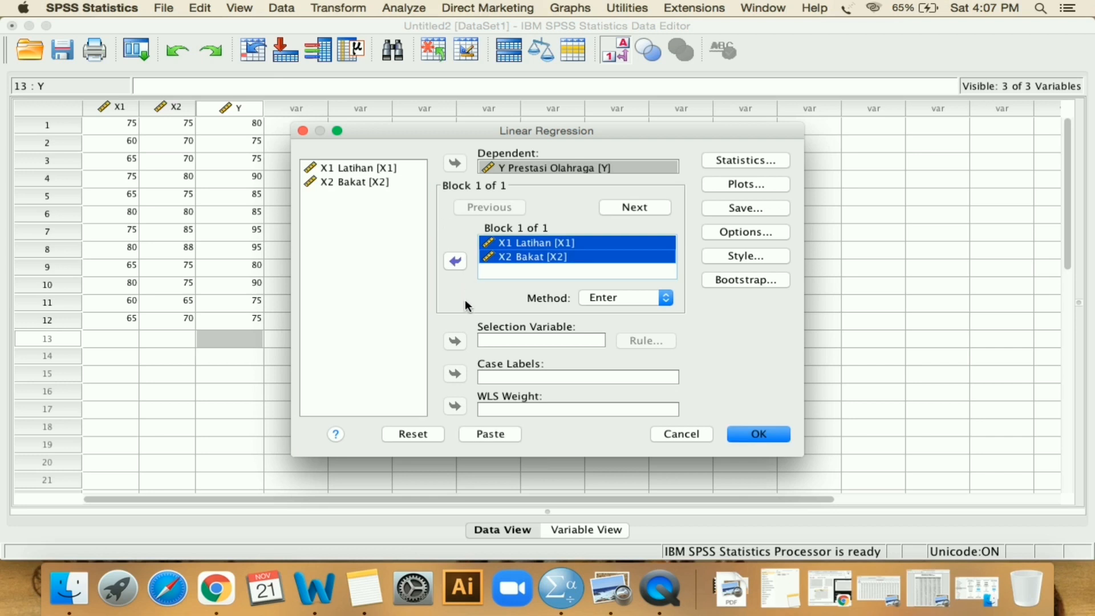
click(752, 436)
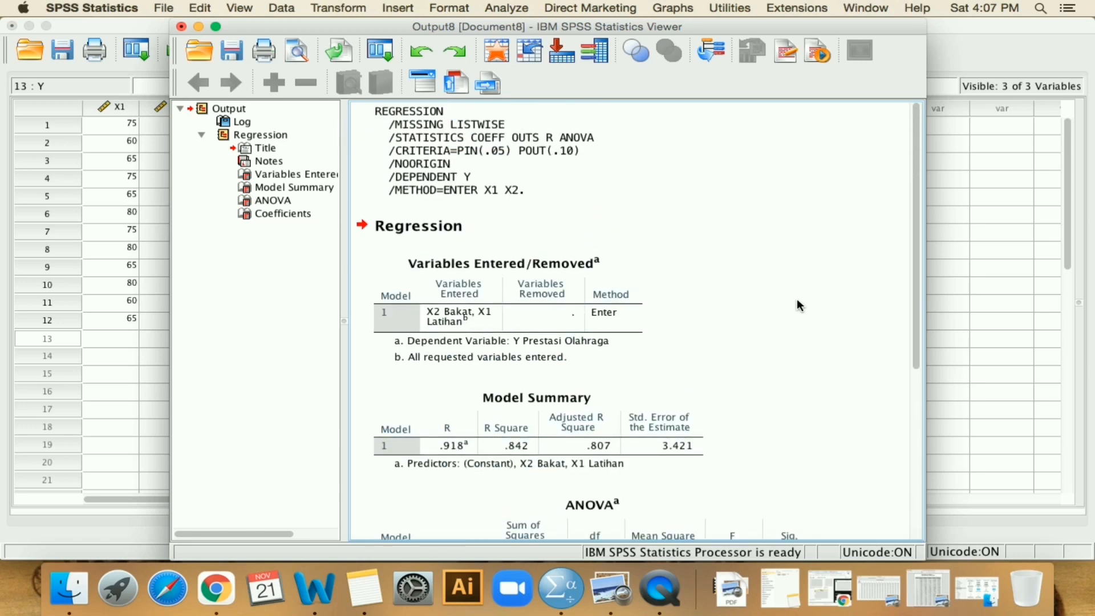
Examine the regression output, including the Variables Entered/Removed, Model Summary, ANOVA and Coefficients tables.
scroll(800, 305, down, 2)
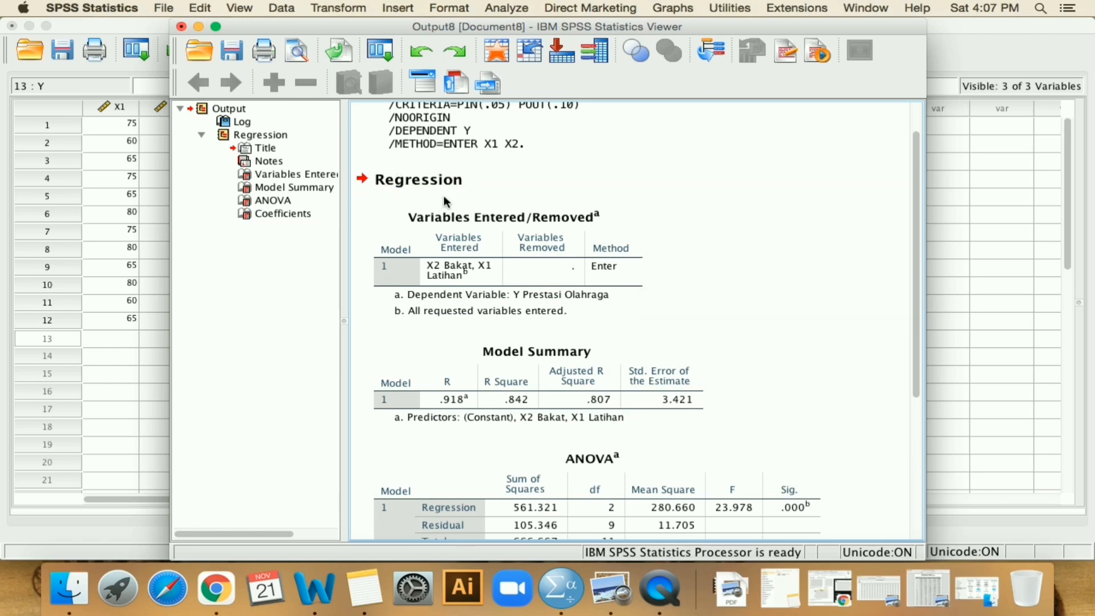
click(527, 219)
click(826, 301)
scroll(775, 342, up, 2)
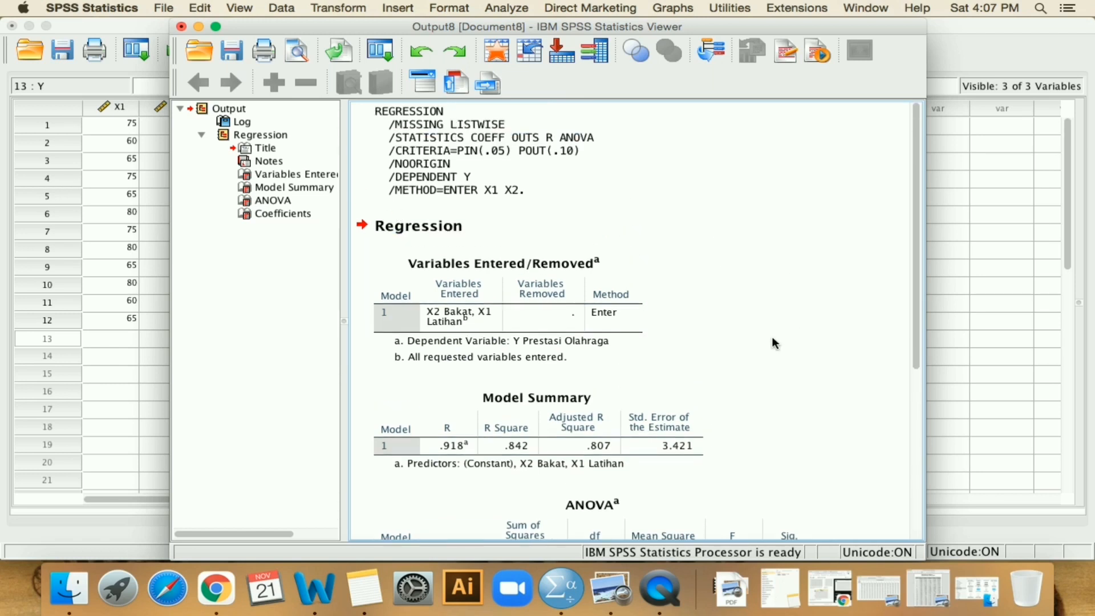
scroll(775, 343, down, 2)
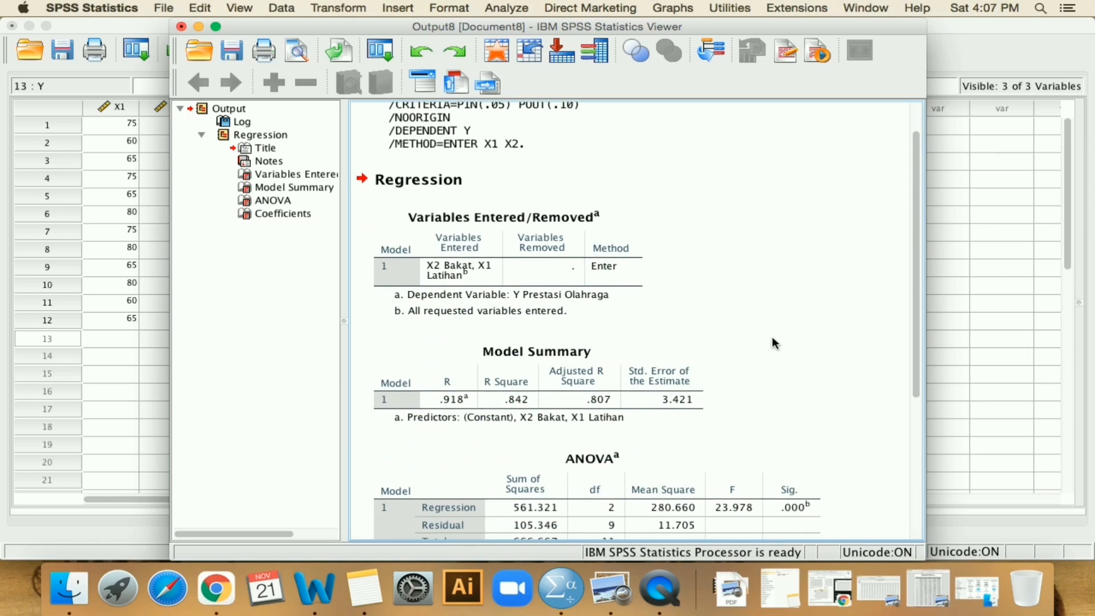
scroll(775, 342, down, 4)
scroll(774, 342, down, 6)
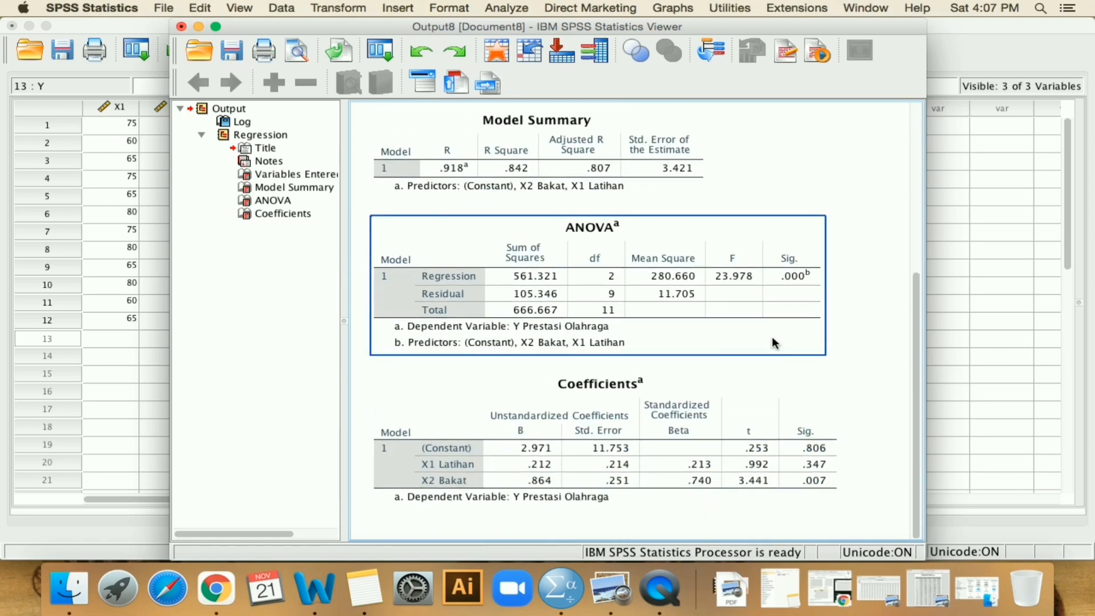
scroll(858, 312, up, 8)
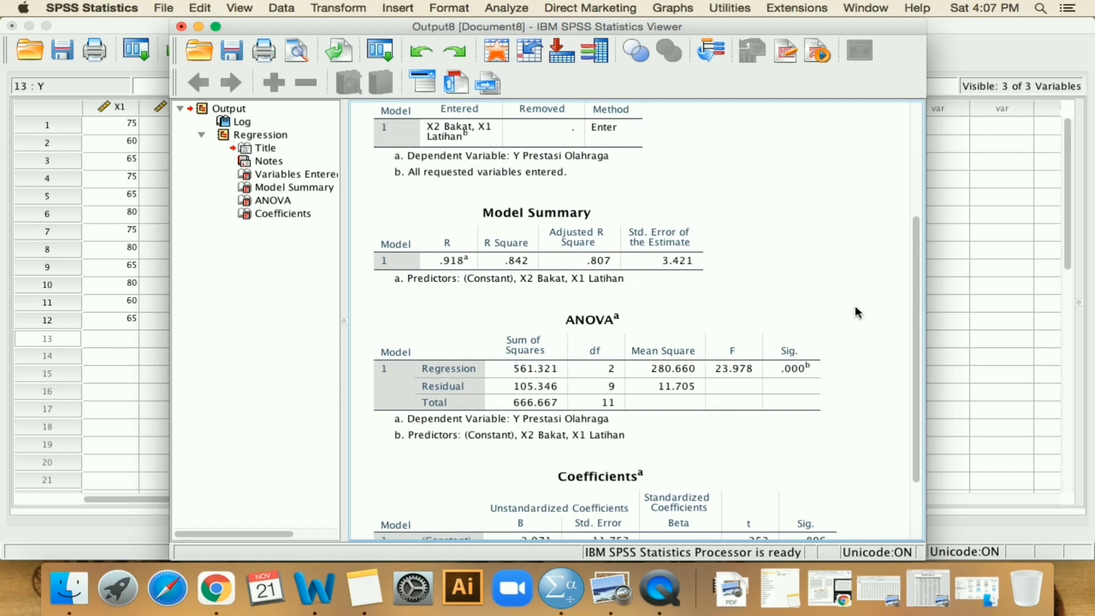
scroll(858, 312, down, 8)
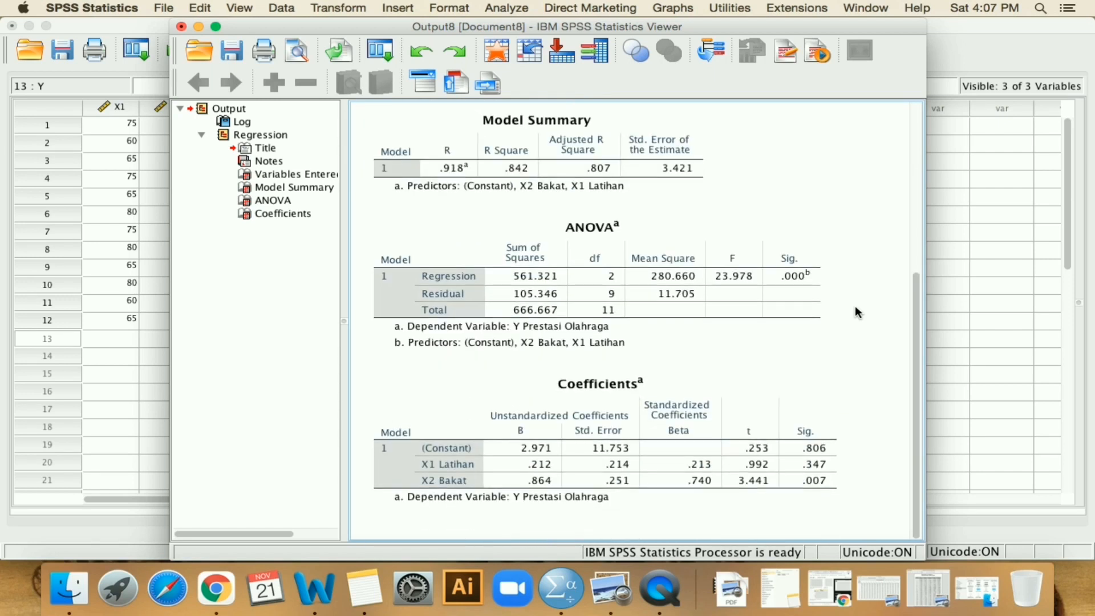
scroll(858, 312, up, 7)
scroll(859, 312, down, 6)
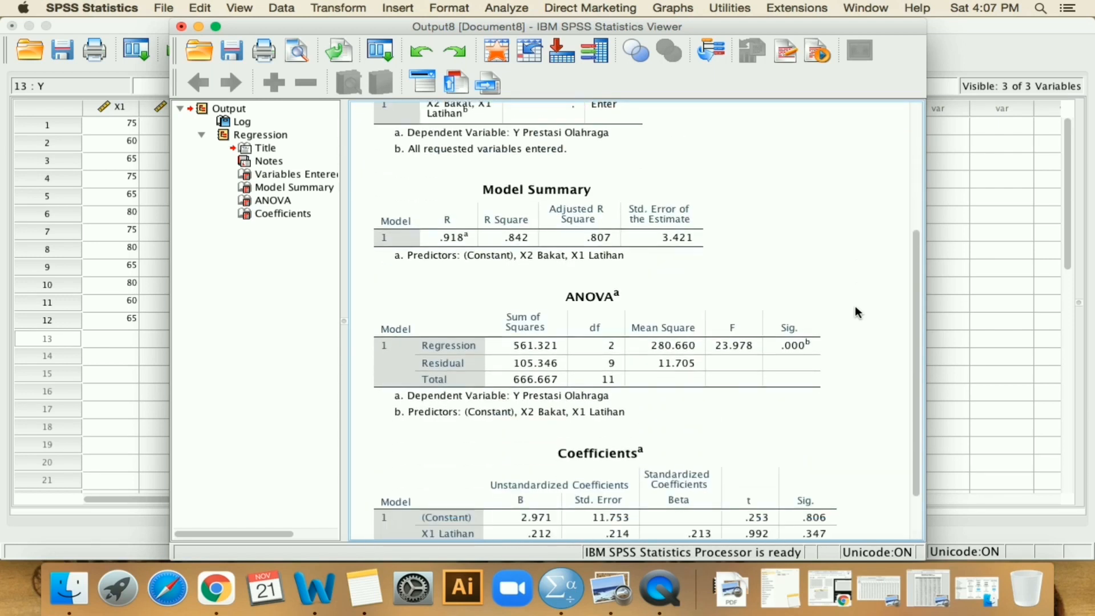
scroll(858, 312, up, 6)
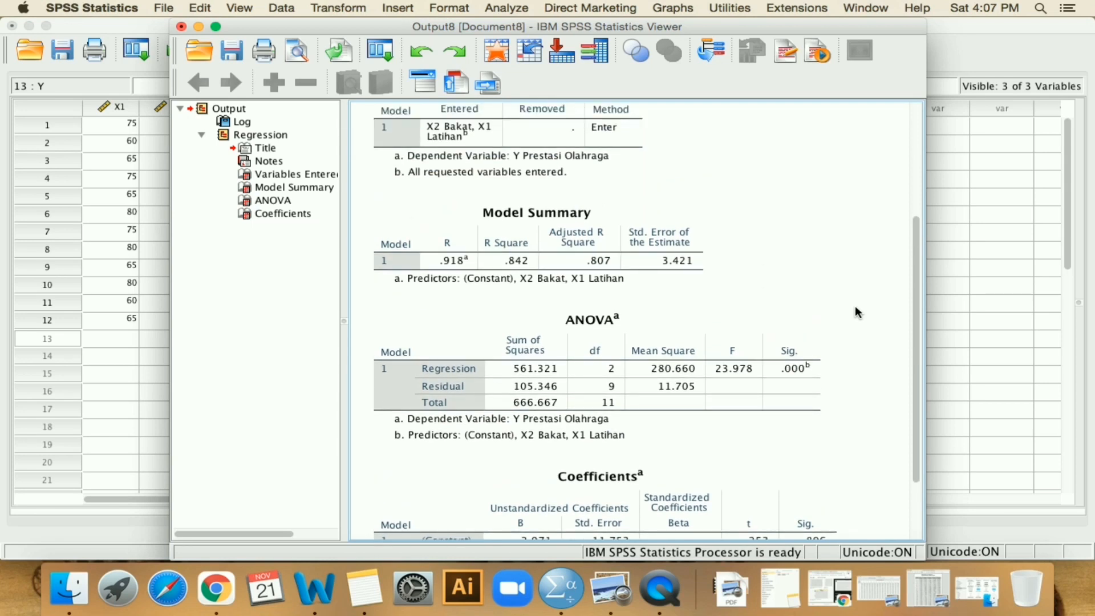
scroll(858, 312, down, 7)
scroll(858, 312, up, 6)
scroll(858, 312, down, 5)
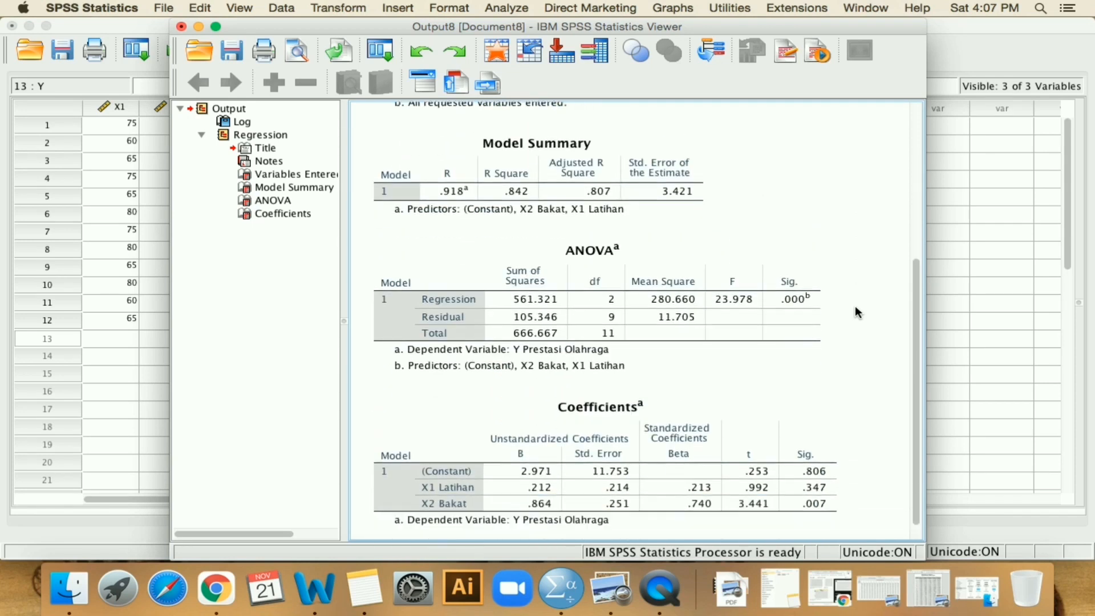
scroll(858, 312, up, 5)
scroll(858, 312, down, 5)
Move the output window aside, minimize the data editor and switch to the Word document's PERUMUSAN HIPOTESIS section.
drag(753, 28, 923, 27)
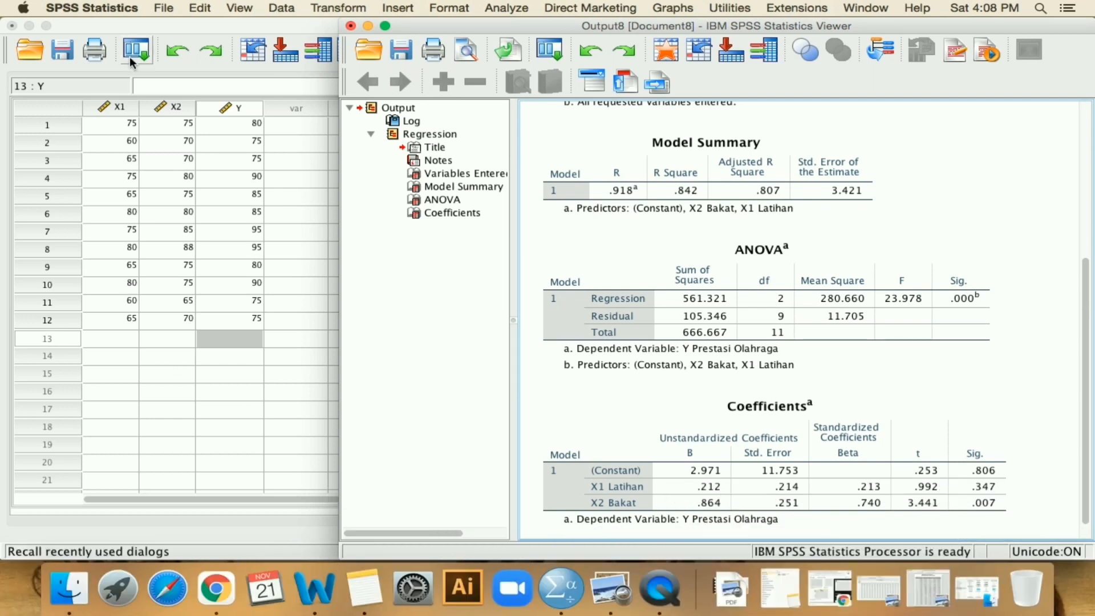
click(29, 26)
click(221, 289)
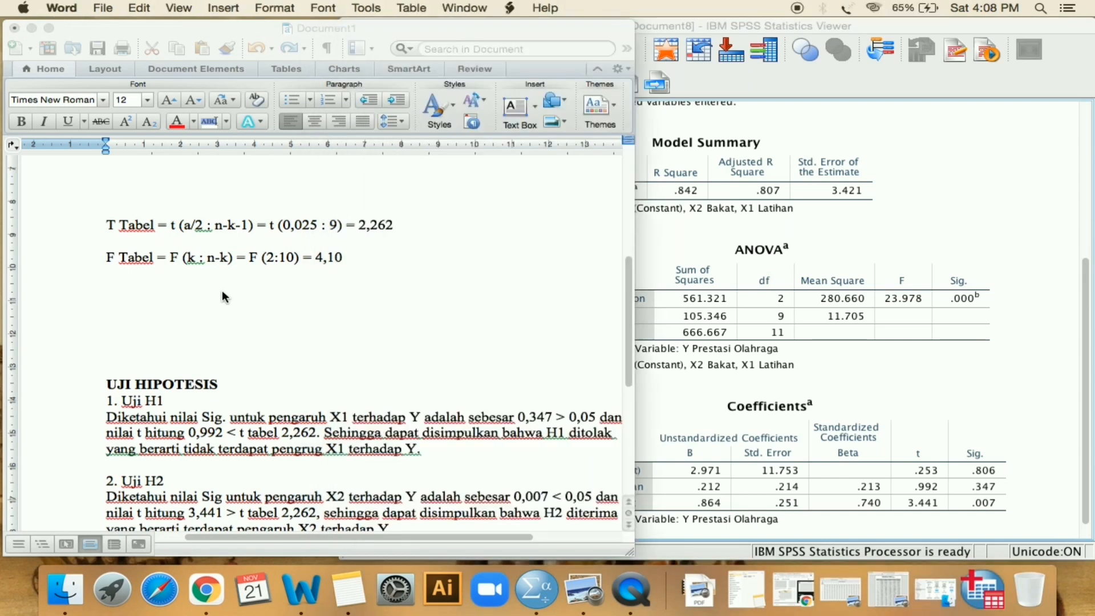
scroll(221, 290, up, 10)
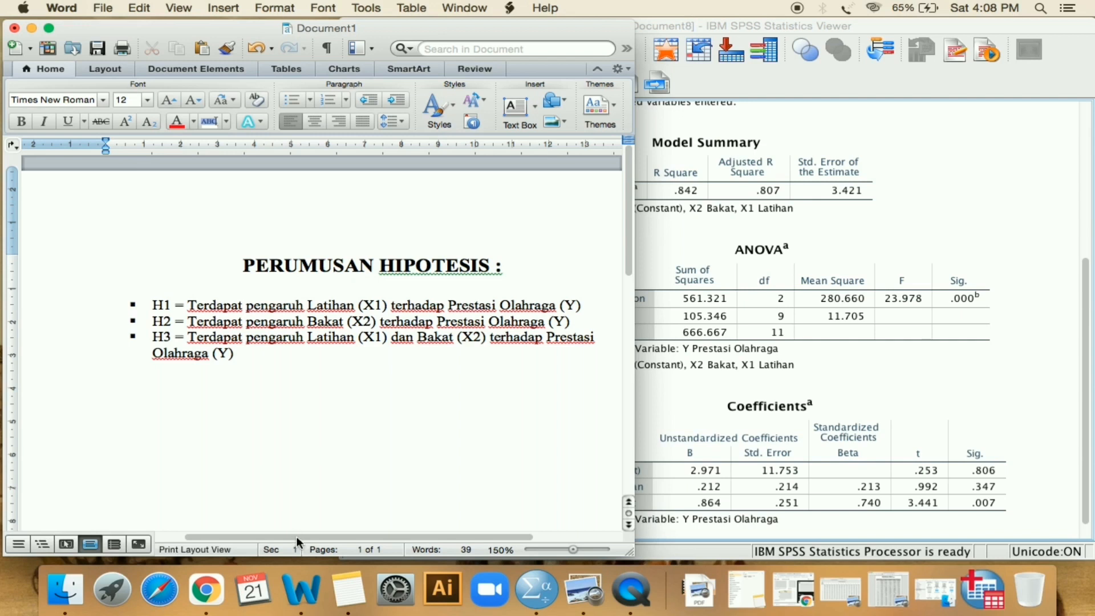
Review the three hypotheses alongside the regression output, and read the T Tabel and F Tabel formulas in the document.
scroll(296, 536, left, 3)
scroll(295, 539, right, 5)
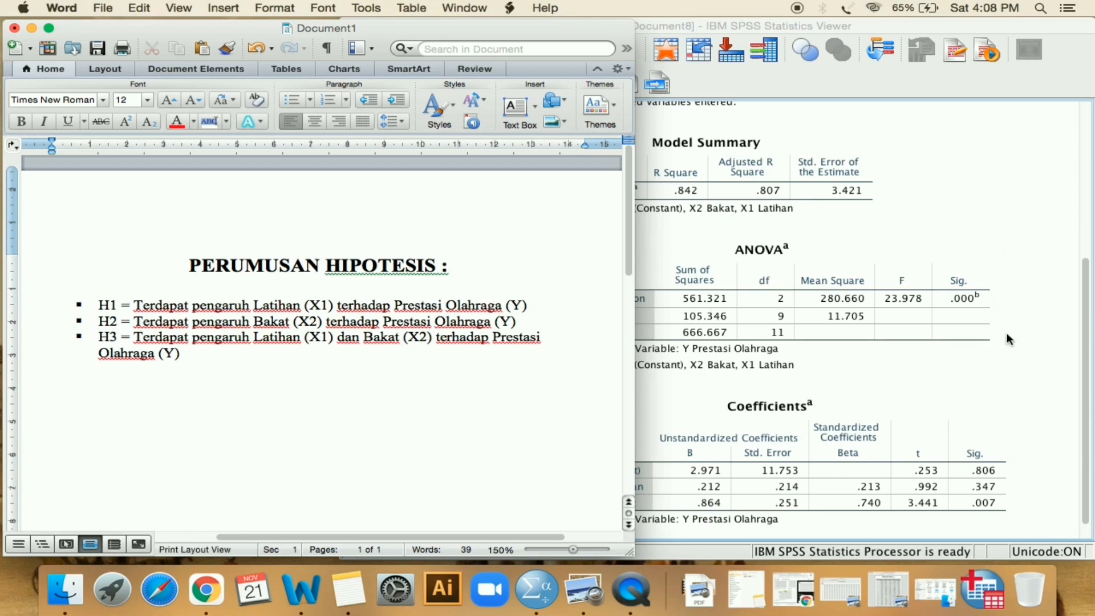
scroll(1014, 353, down, 1)
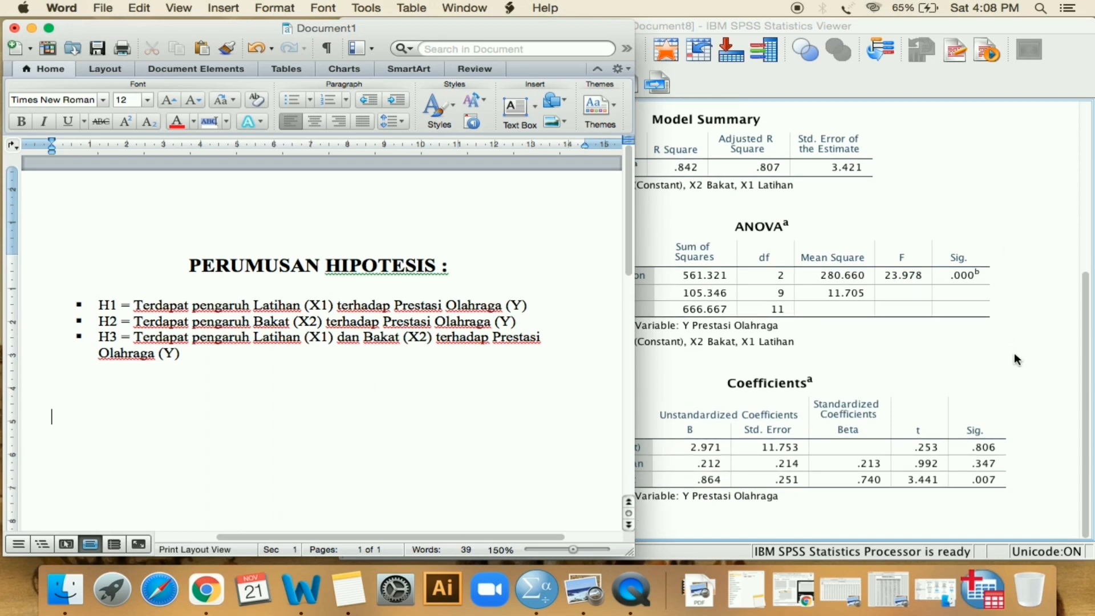
scroll(1014, 355, up, 5)
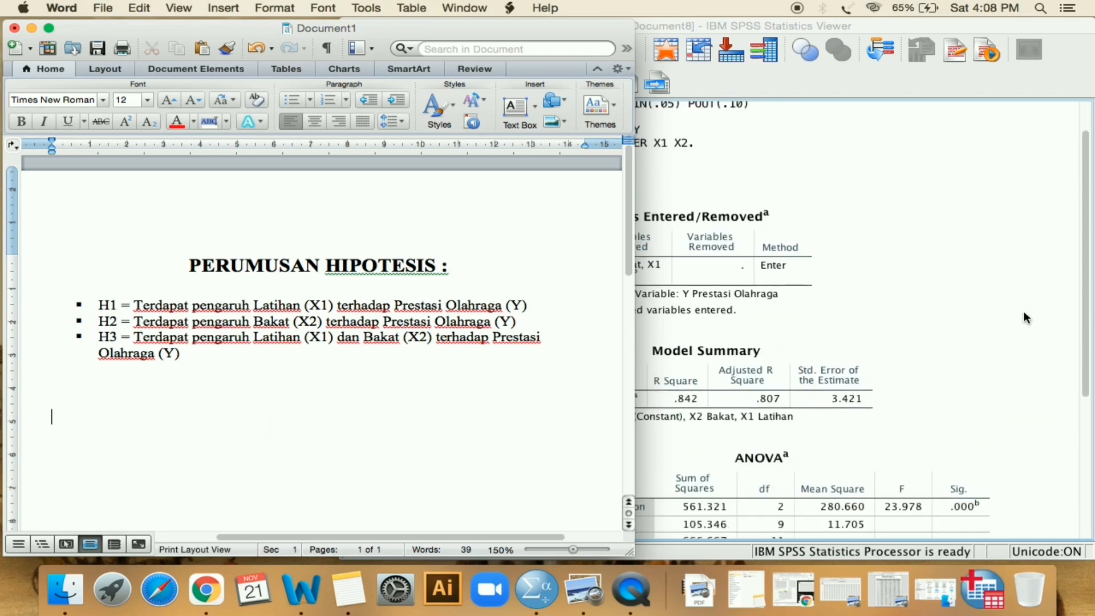
scroll(1021, 346, down, 5)
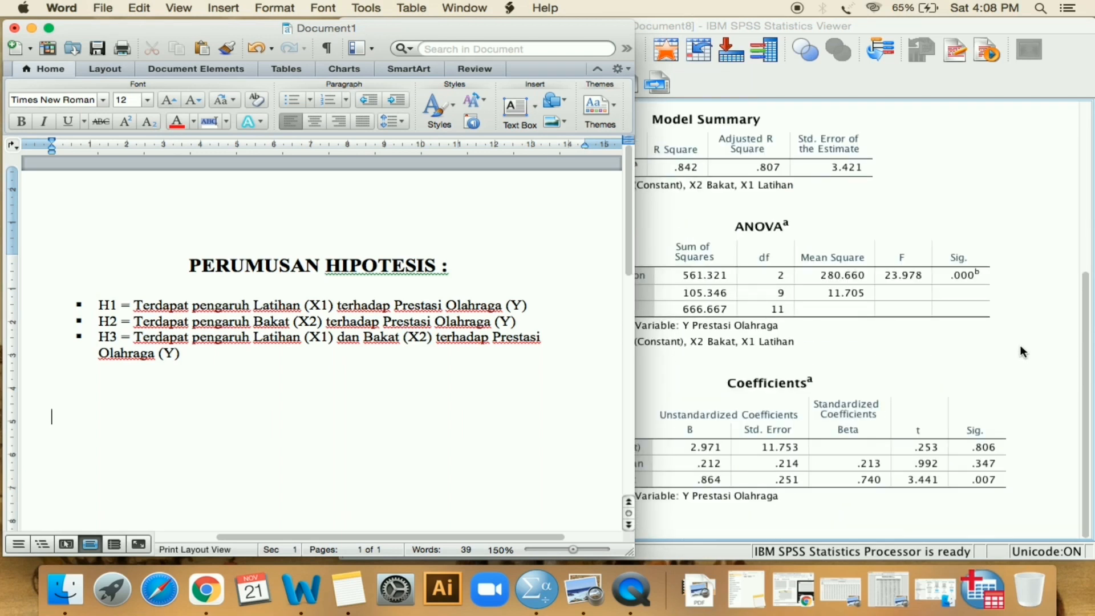
click(351, 405)
scroll(352, 406, down, 3)
scroll(352, 405, left, 2)
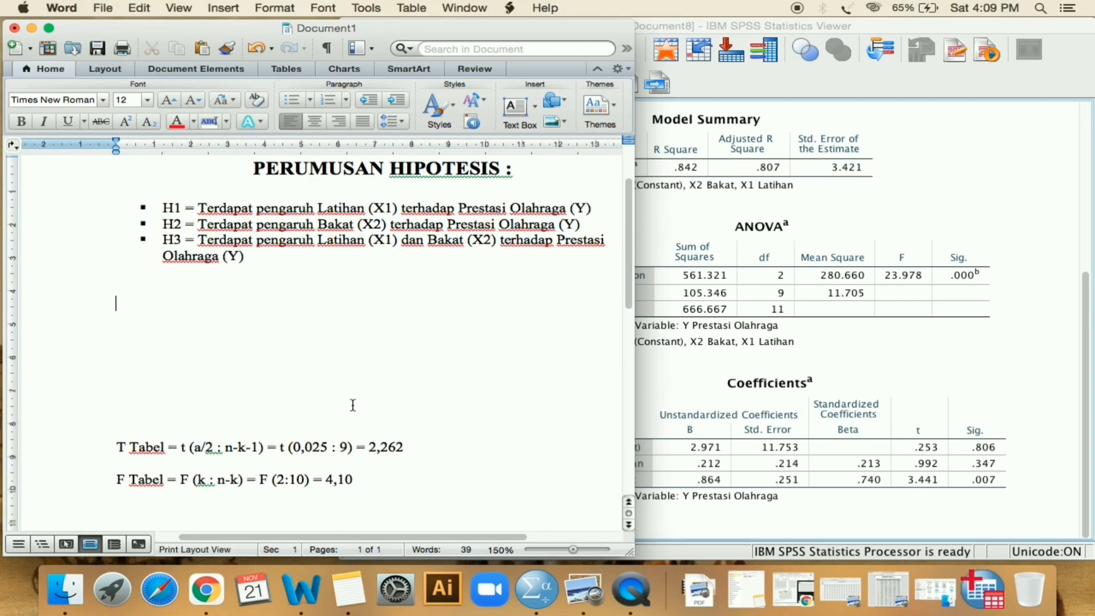
scroll(353, 405, right, 3)
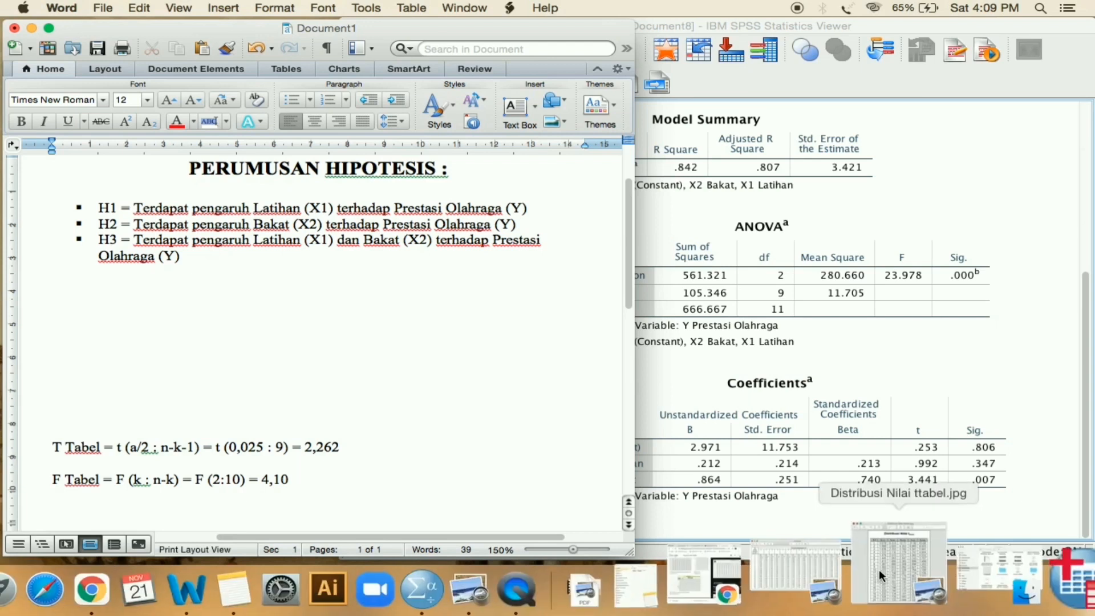
Look up t (0,025 : 9) in Distribusi Nilai ttabel.jpg and F (2:10) in f tabel.jpg, closing each image after reading it.
click(874, 567)
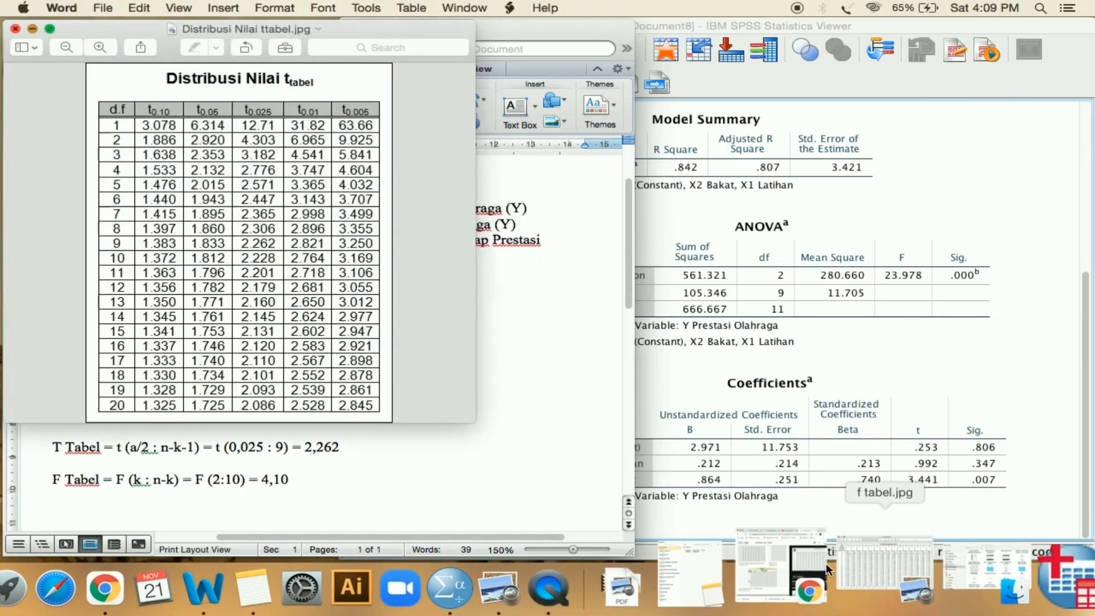
drag(369, 29, 789, 46)
drag(881, 44, 880, 46)
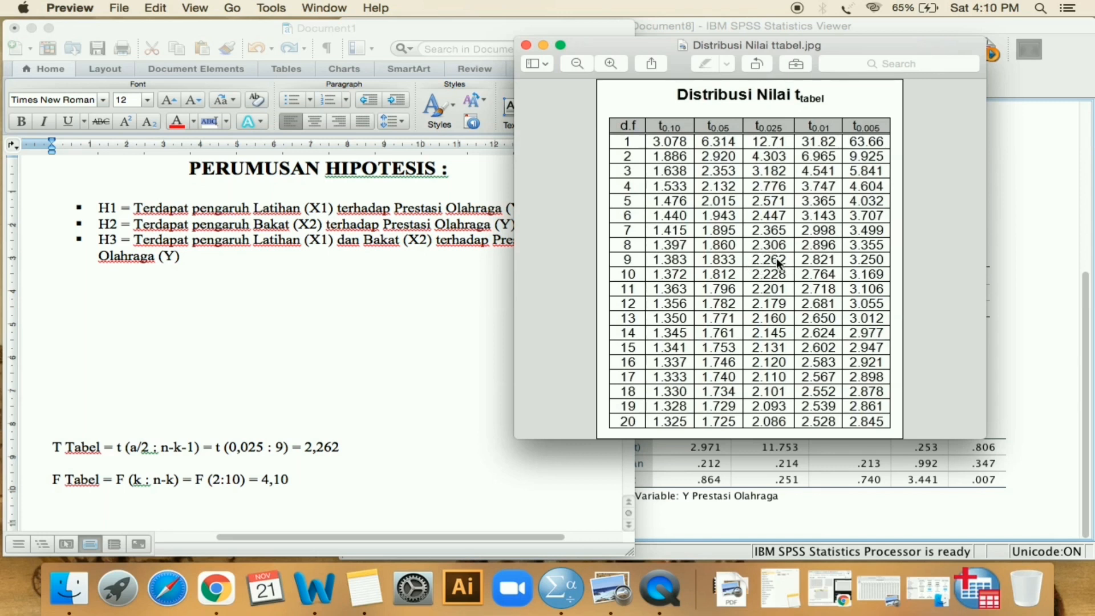
click(525, 46)
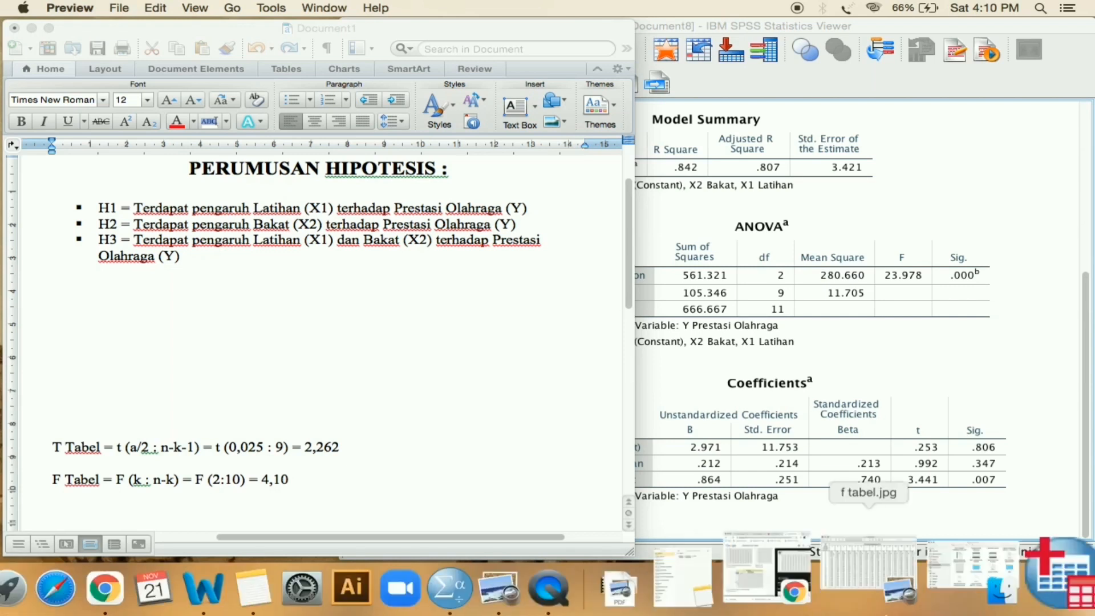
click(885, 573)
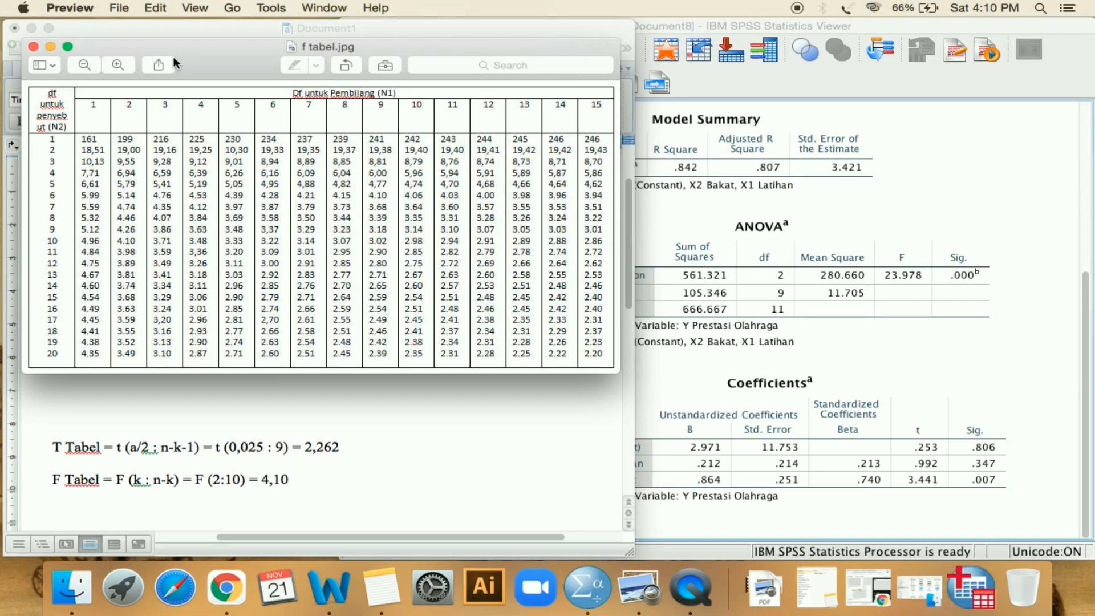
click(35, 47)
Examine the F and Sig. values in the ANOVA table and the Coefficients table of the SPSS output.
click(1031, 240)
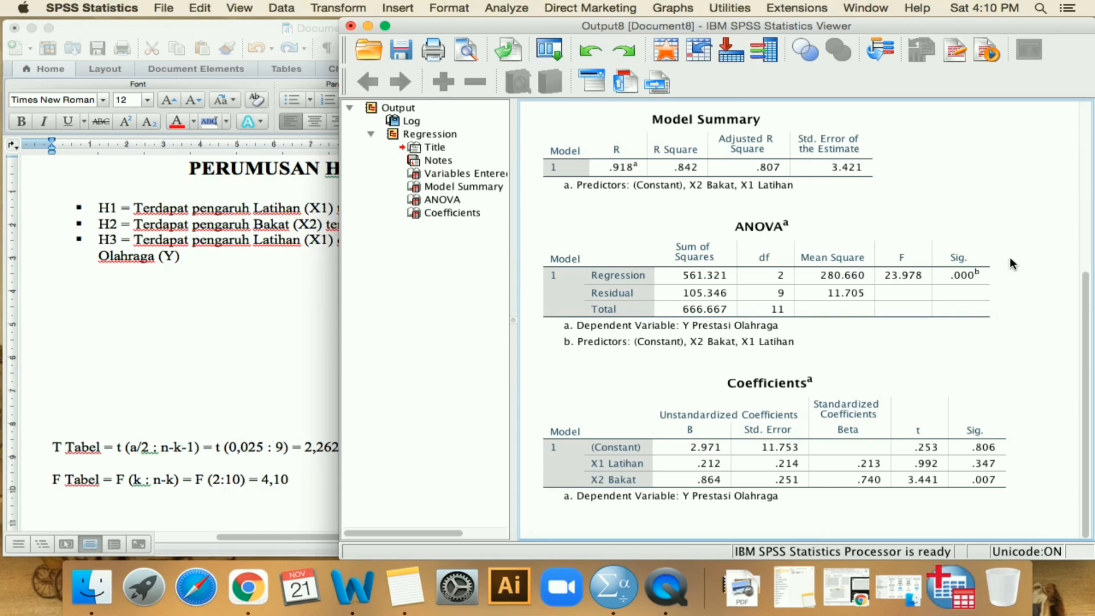
click(890, 379)
click(907, 280)
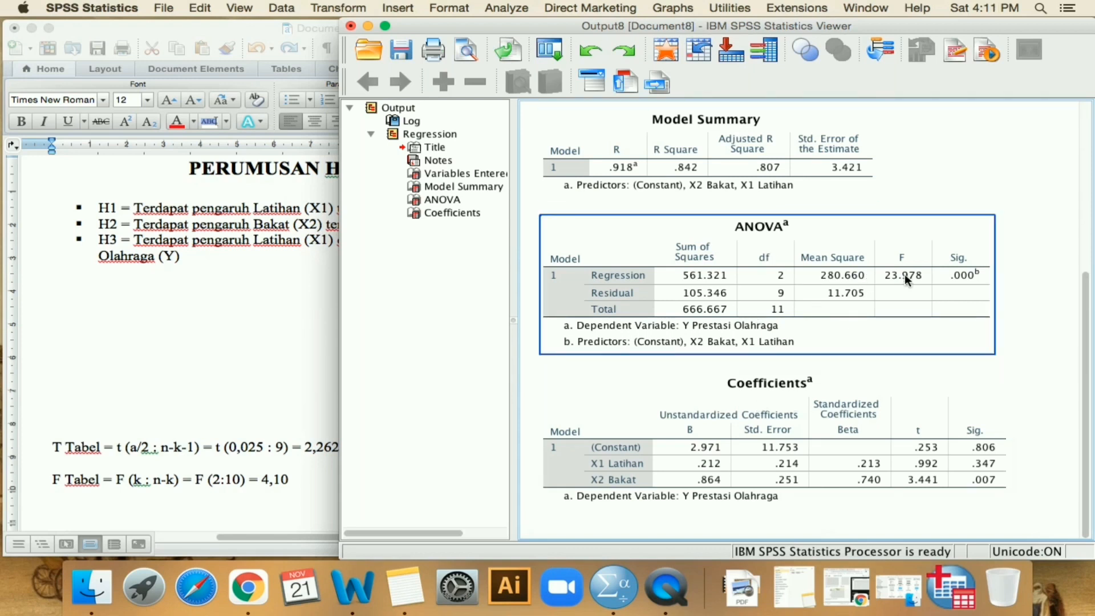
click(1043, 247)
scroll(1043, 248, up, 5)
scroll(1043, 247, down, 5)
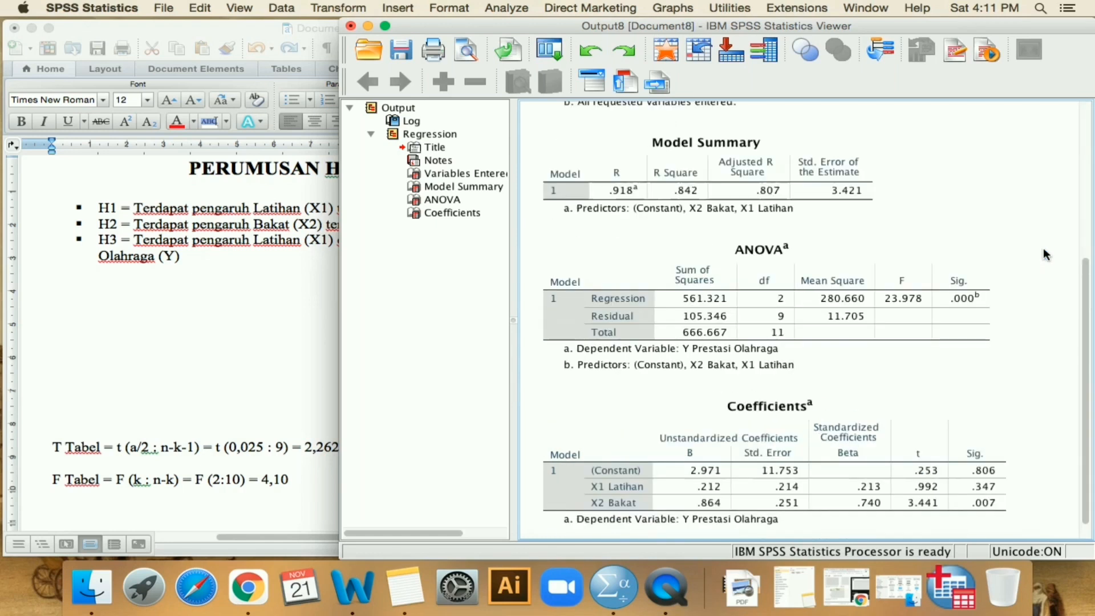
click(832, 436)
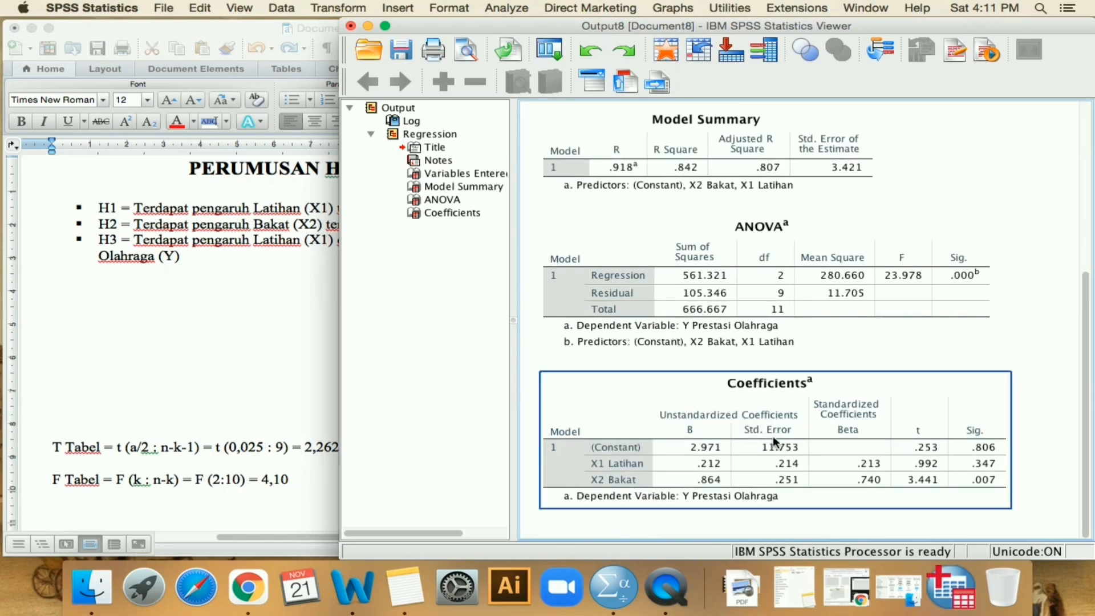
In the Word document's UJI HIPOTESIS section, add a blank line after the Uji H2 conclusion.
click(263, 397)
scroll(340, 406, down, 5)
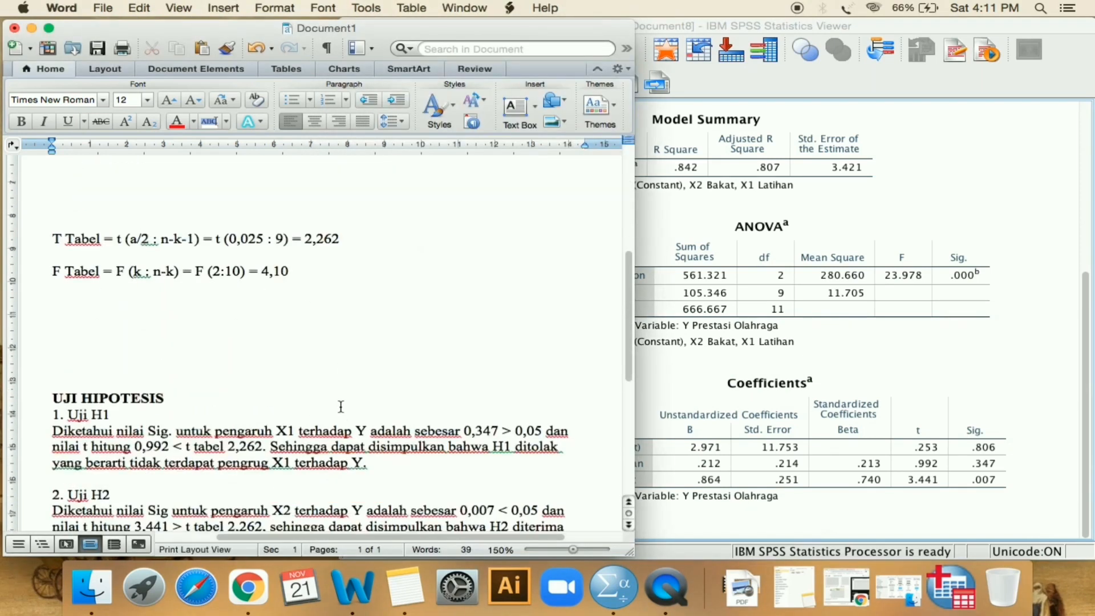
scroll(341, 406, down, 2)
scroll(341, 406, up, 1)
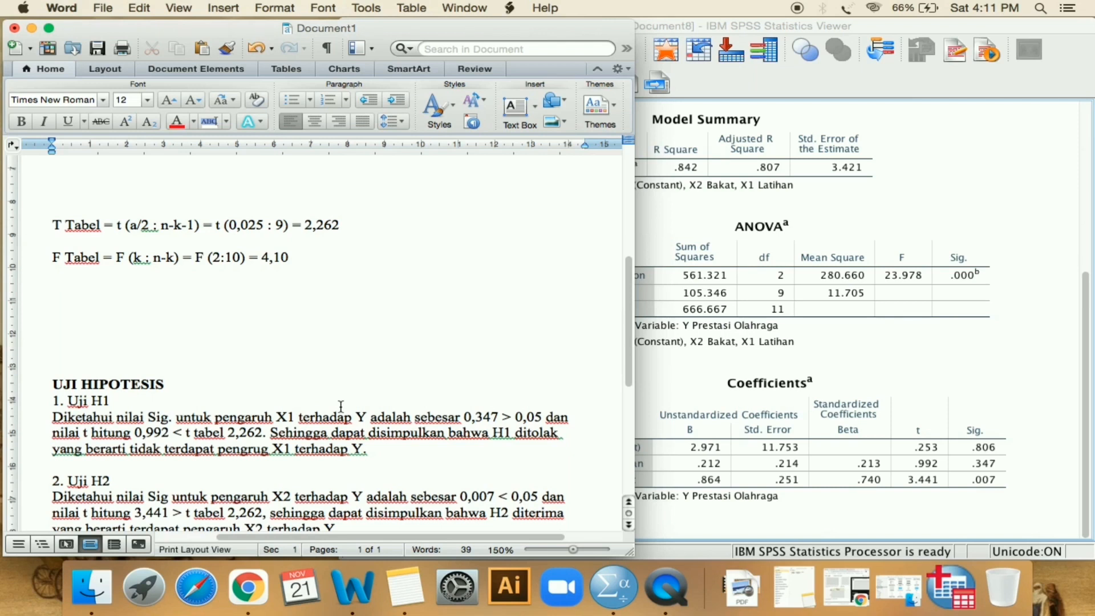
scroll(340, 406, down, 1)
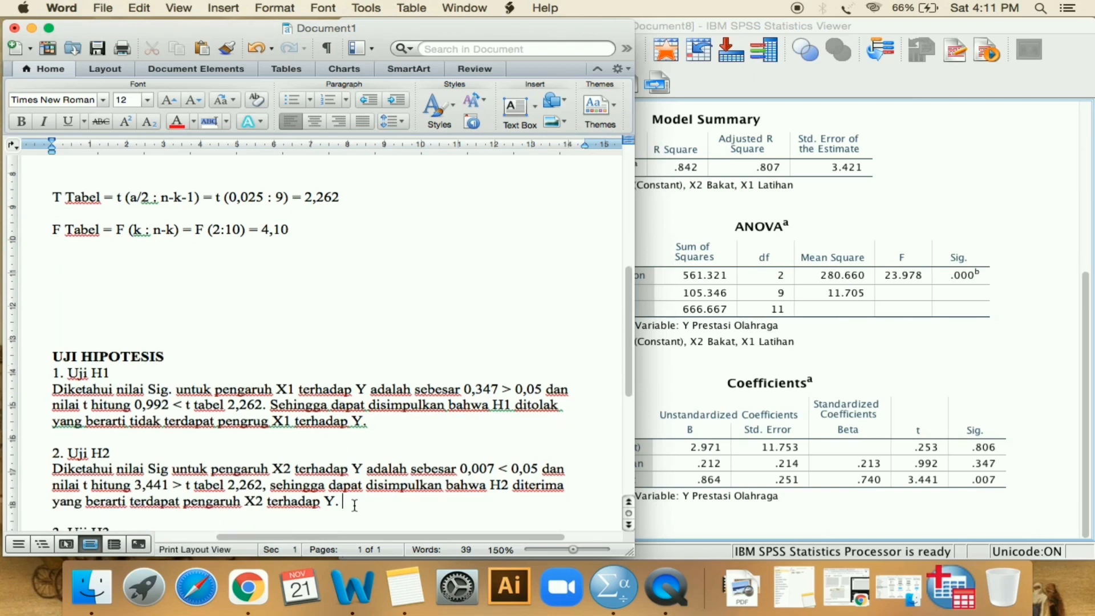
key(Return)
scroll(358, 375, up, 1)
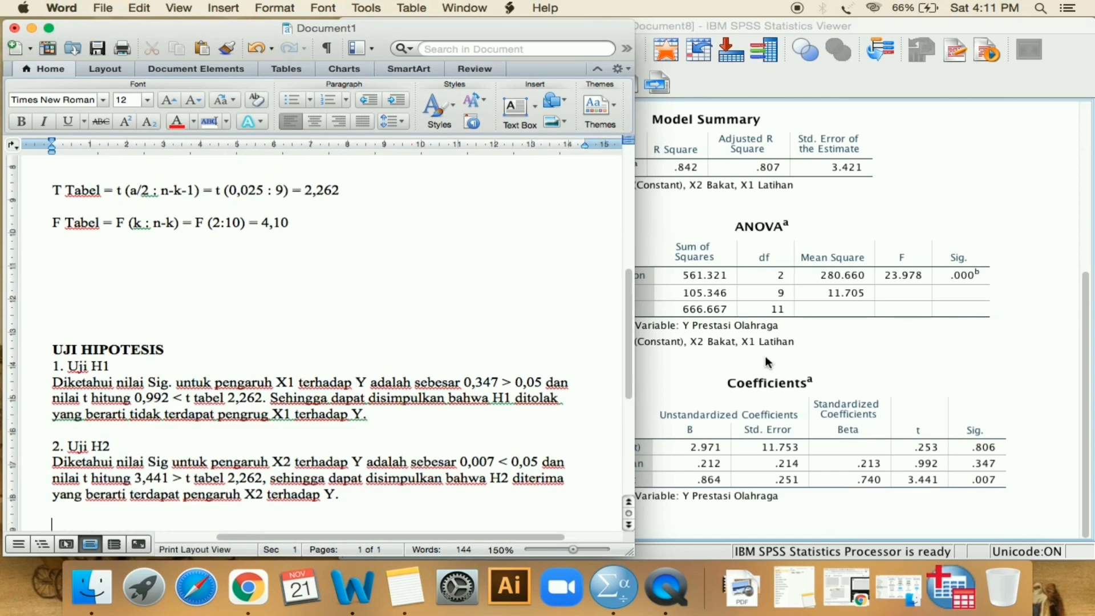
Widen the Word window and set the document zoom to 125%, showing the table values above UJI HIPOTESIS.
click(1064, 370)
click(260, 299)
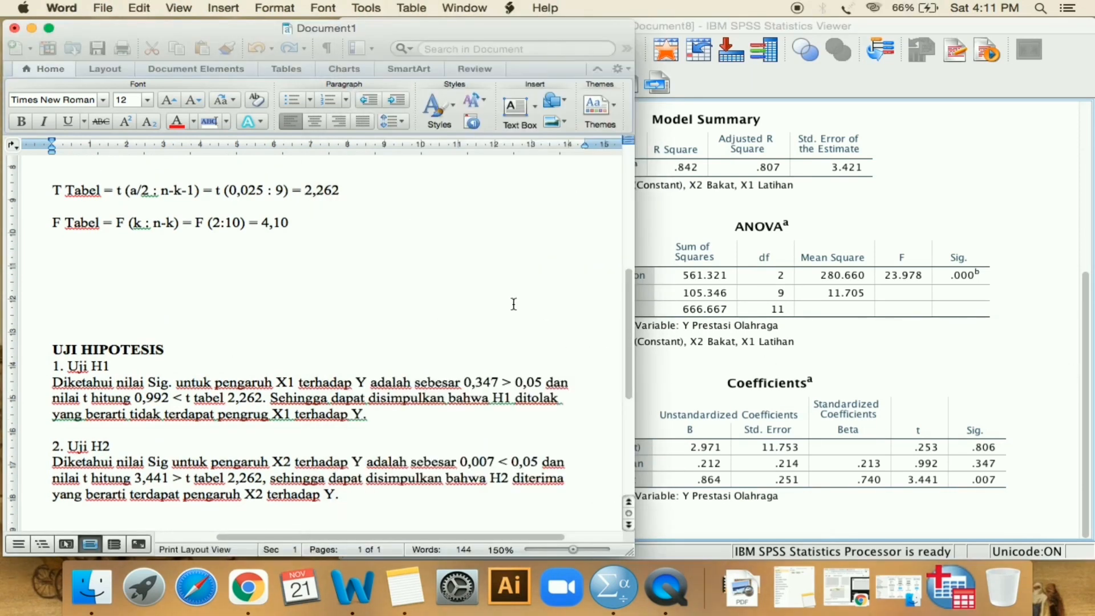
drag(635, 317, 586, 319)
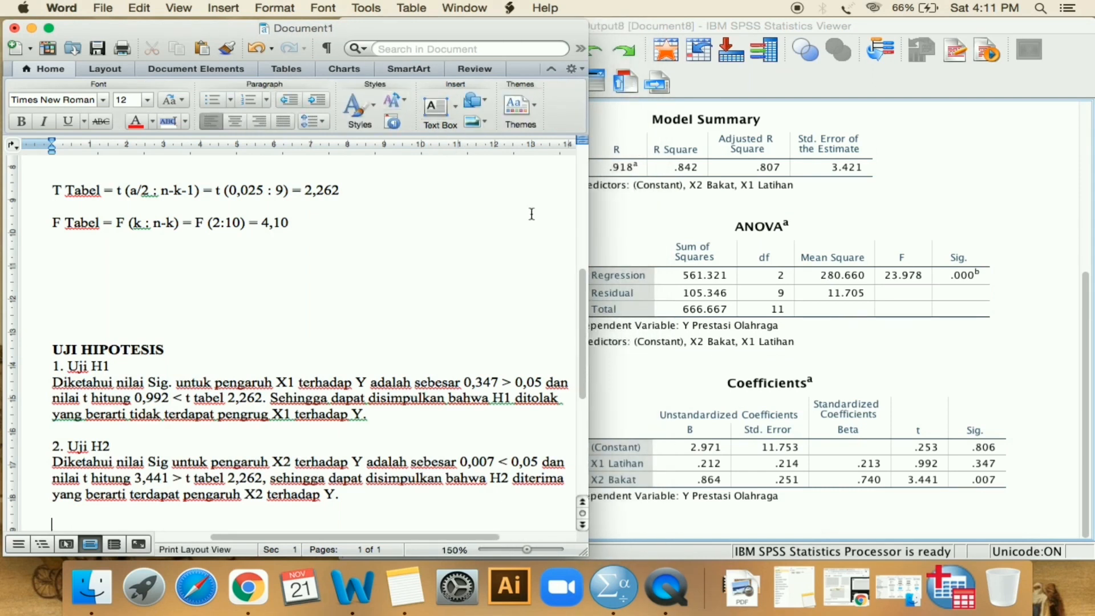
click(657, 237)
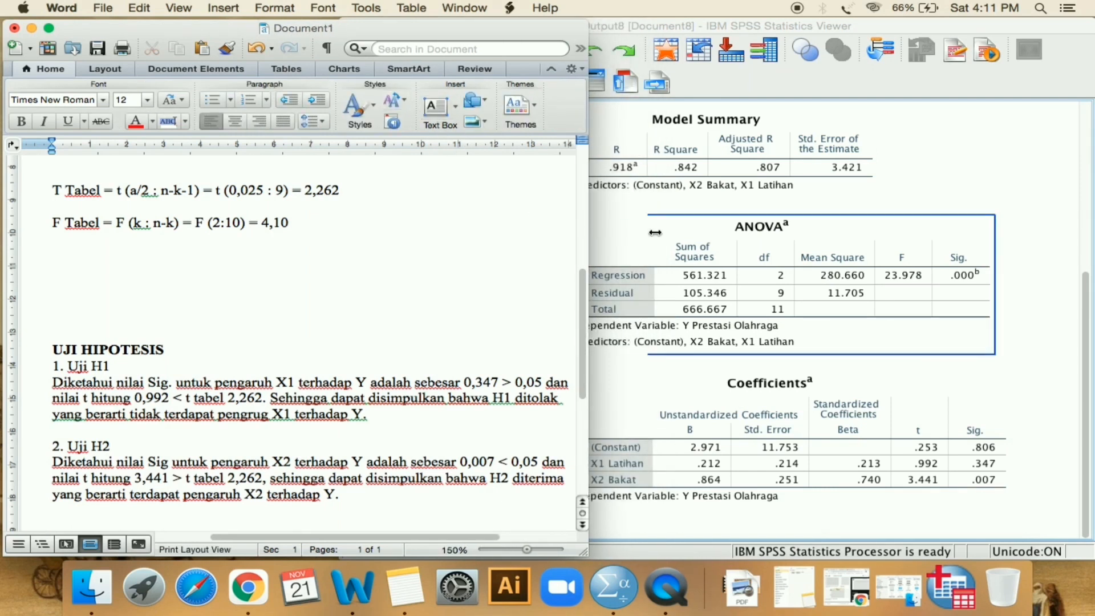
drag(690, 233, 790, 228)
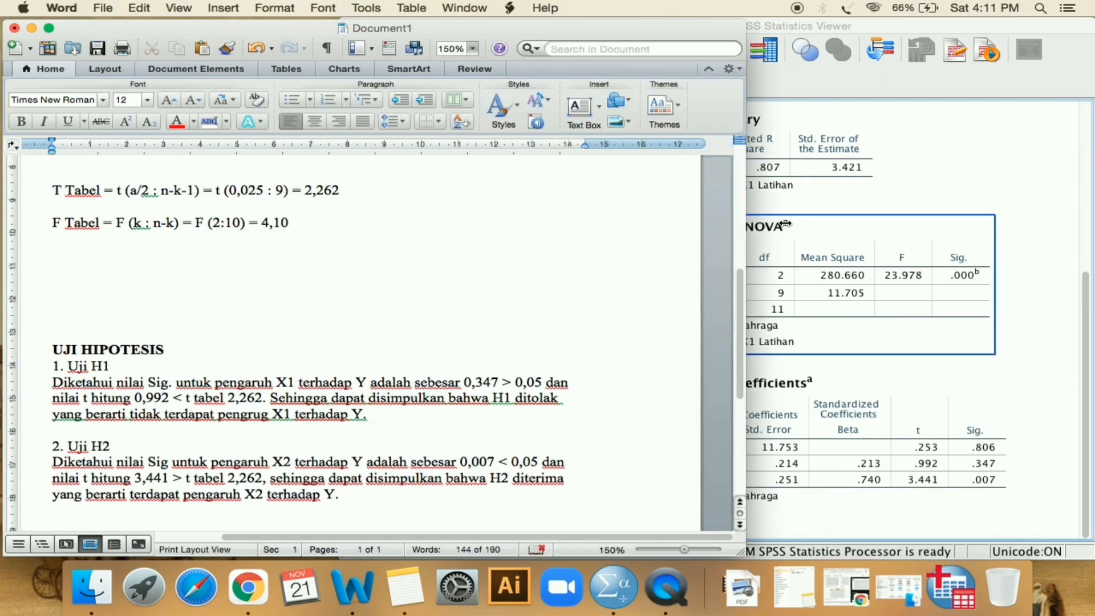
click(473, 49)
click(477, 118)
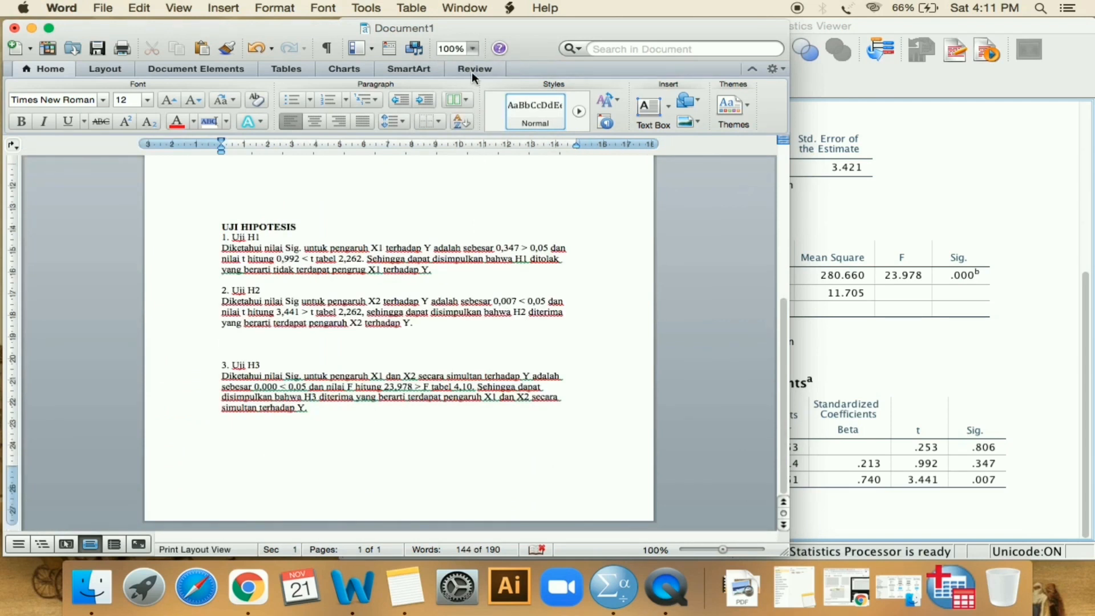
click(473, 49)
click(465, 100)
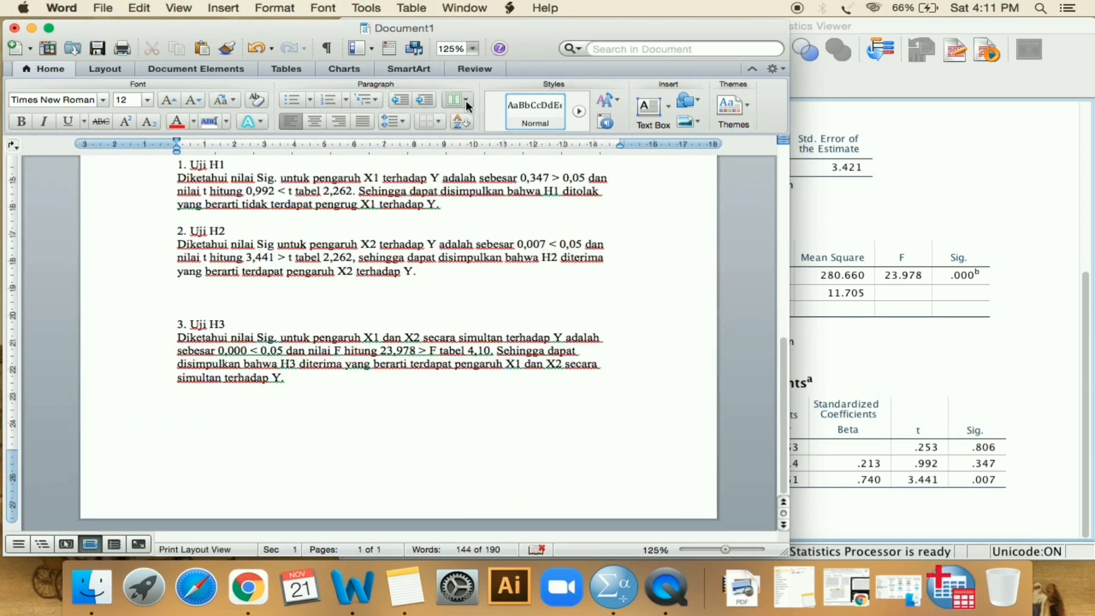
scroll(611, 287, up, 8)
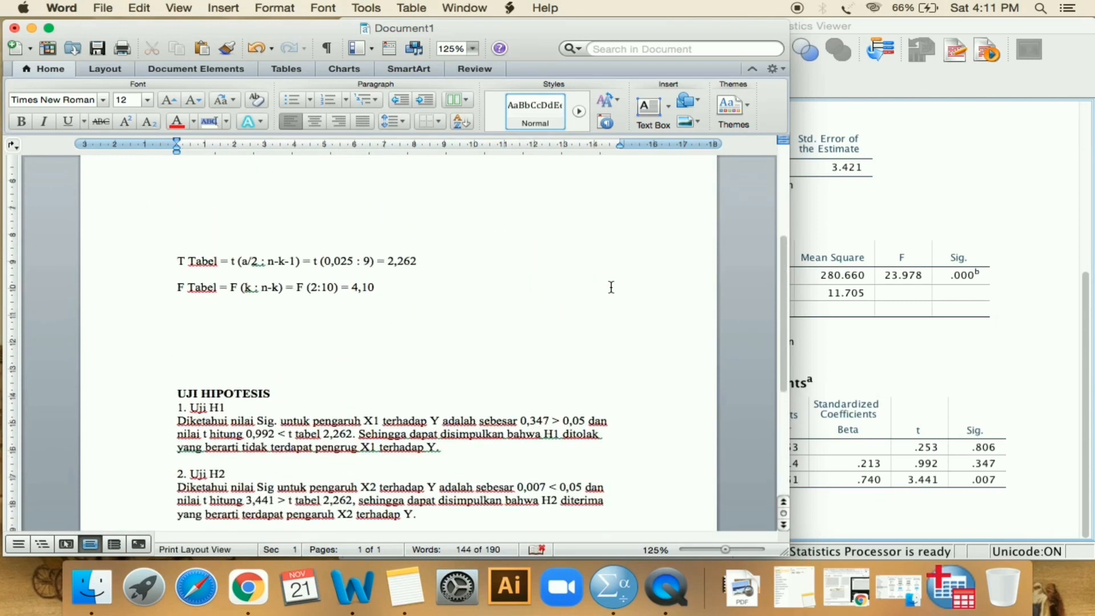
Narrow the Word window, and resize and reposition the SPSS output window so the document text and full regression tables fit side by side.
drag(787, 310, 570, 323)
drag(434, 535, 498, 533)
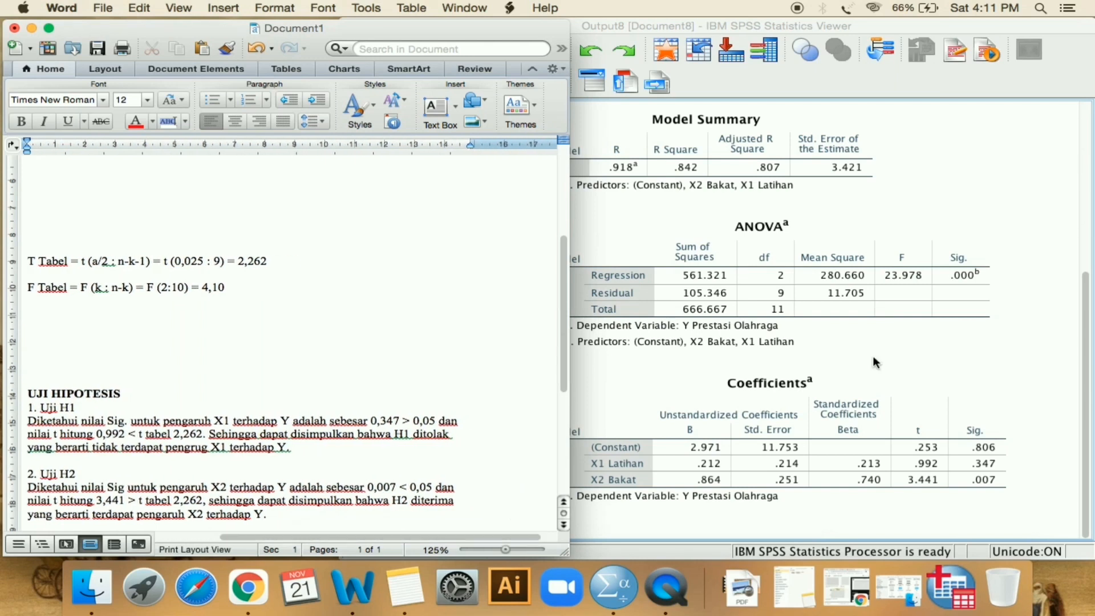
click(1058, 298)
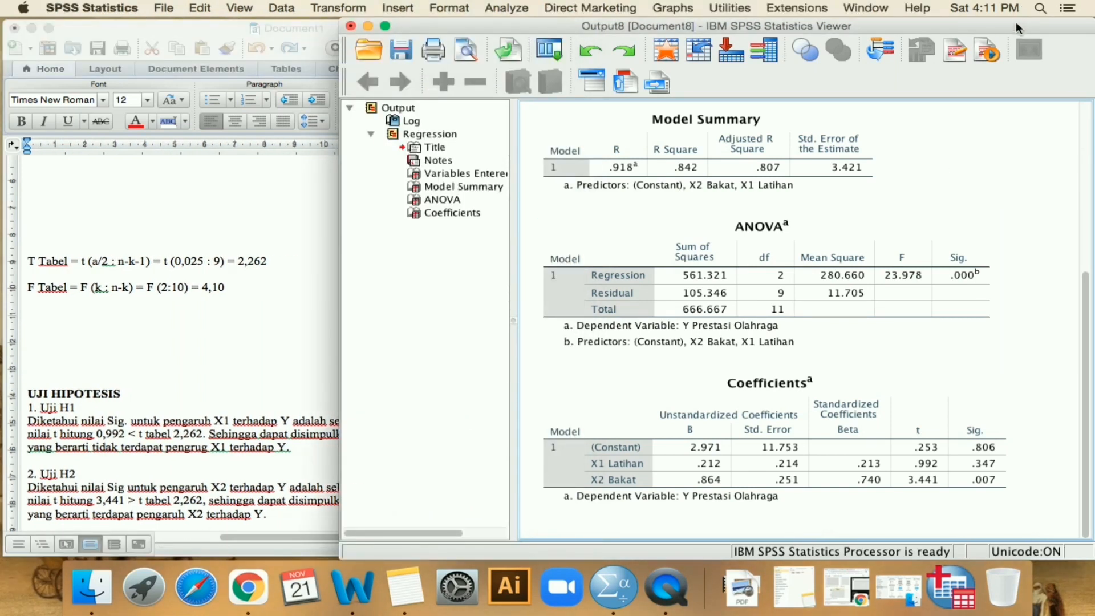
drag(1019, 27, 1084, 27)
click(621, 285)
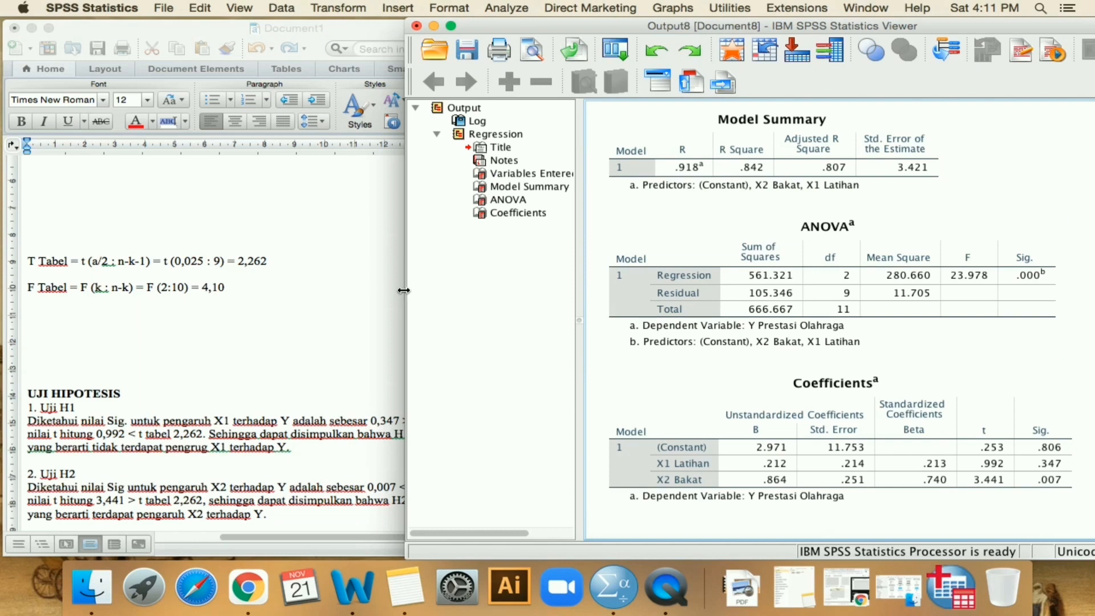
drag(407, 294, 566, 303)
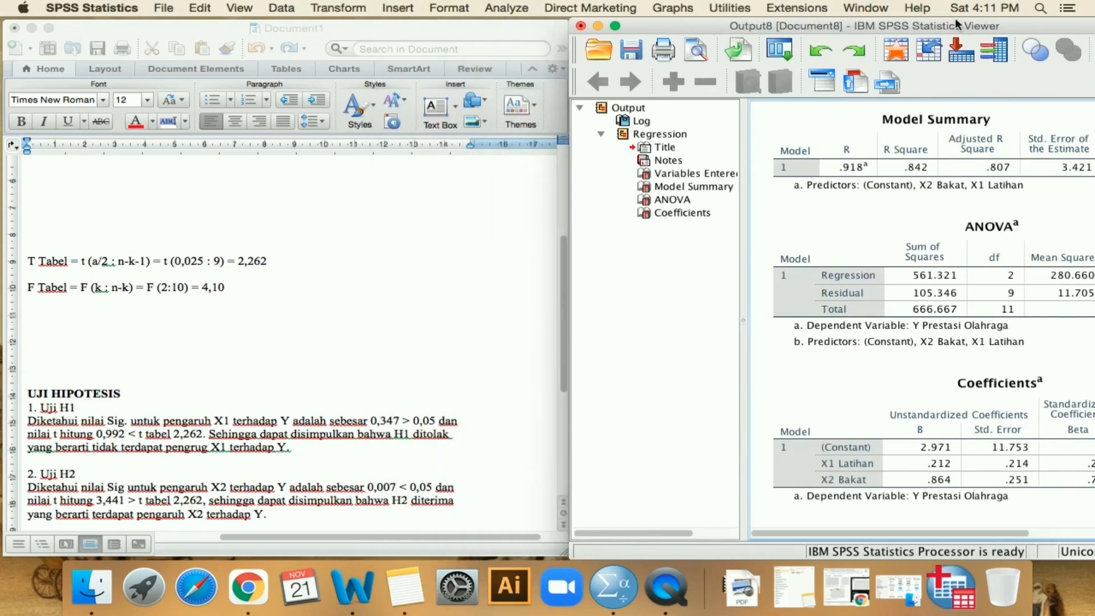
drag(983, 25, 883, 23)
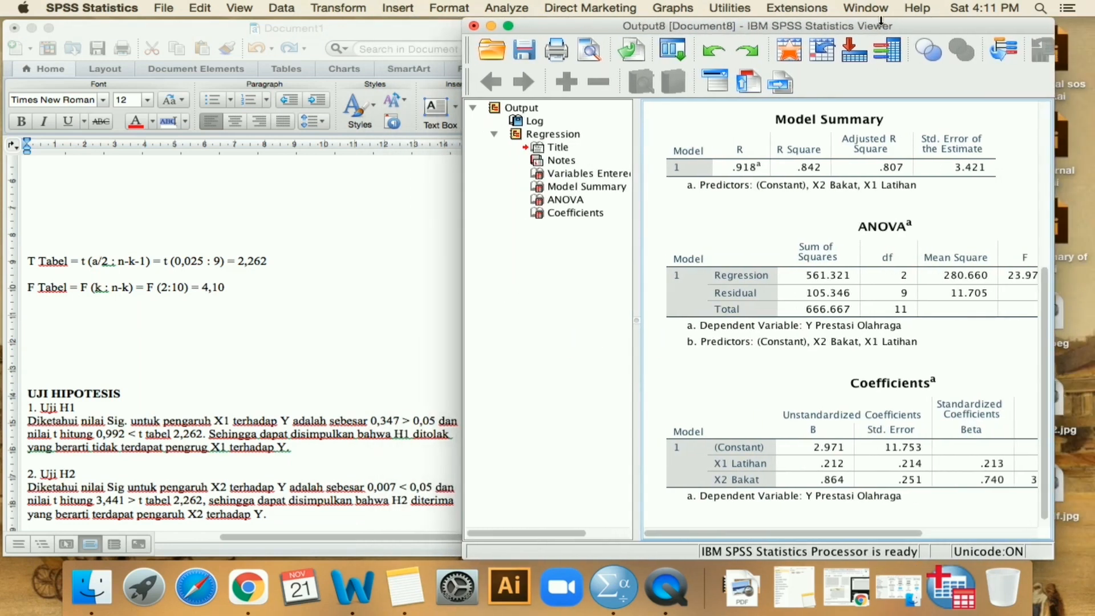
drag(1053, 406, 1092, 405)
drag(911, 28, 828, 28)
drag(1010, 308, 1071, 303)
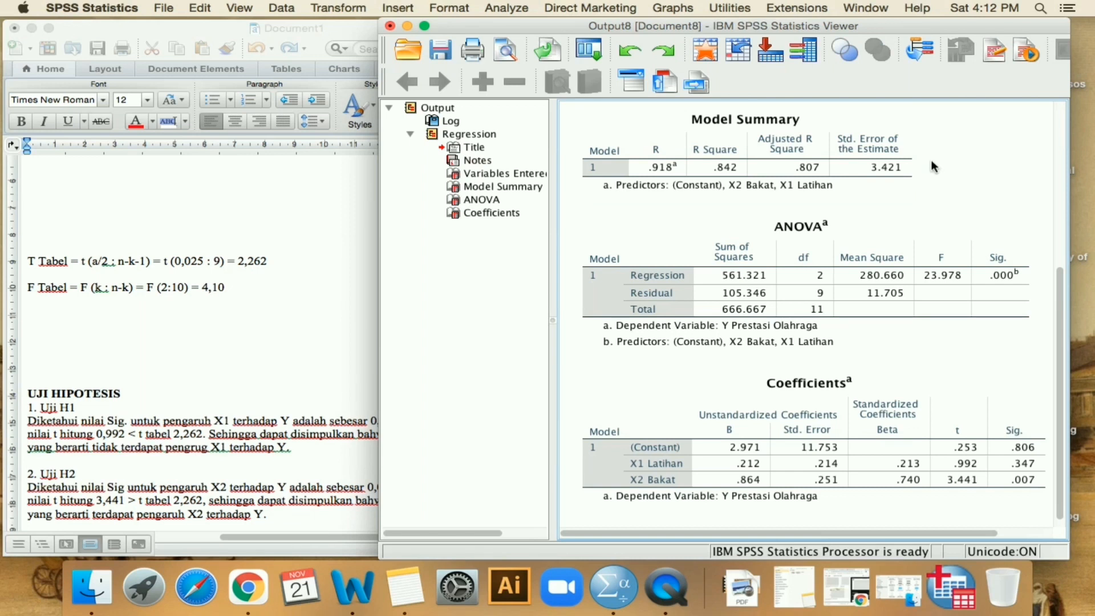
Bring the Coefficients table into view and return to the Word document to read the Uji H1 paragraph against it.
scroll(951, 146, down, 1)
click(836, 373)
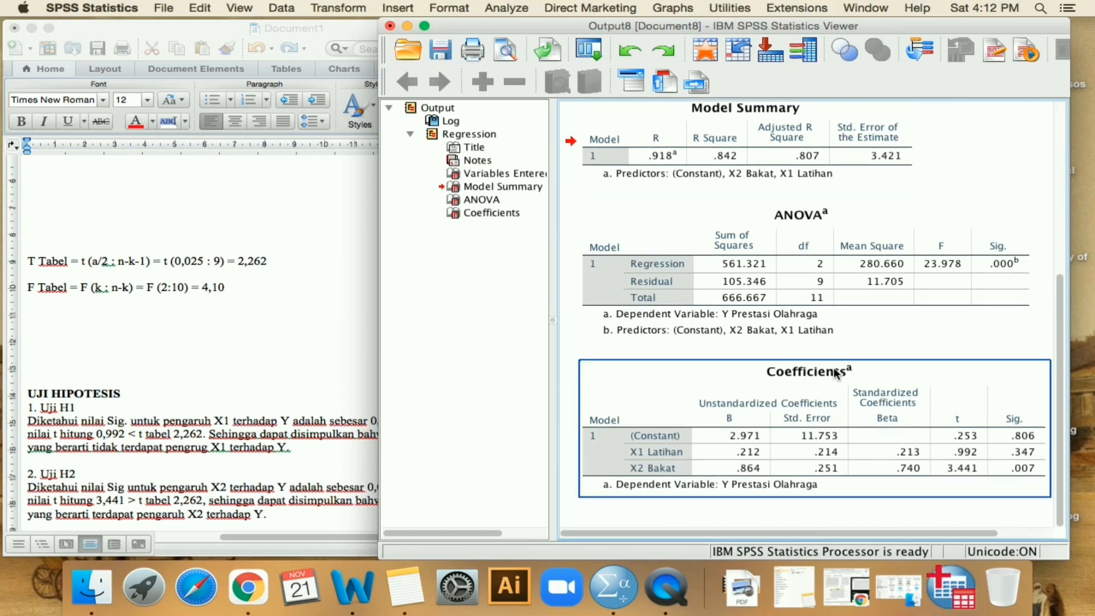
key(super+Tab)
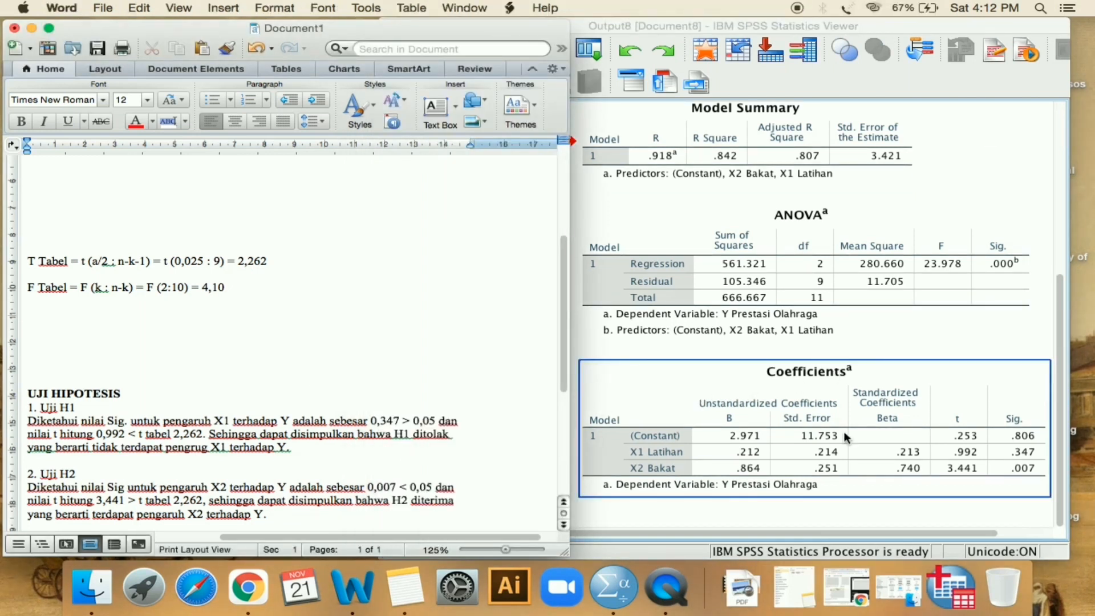
click(116, 407)
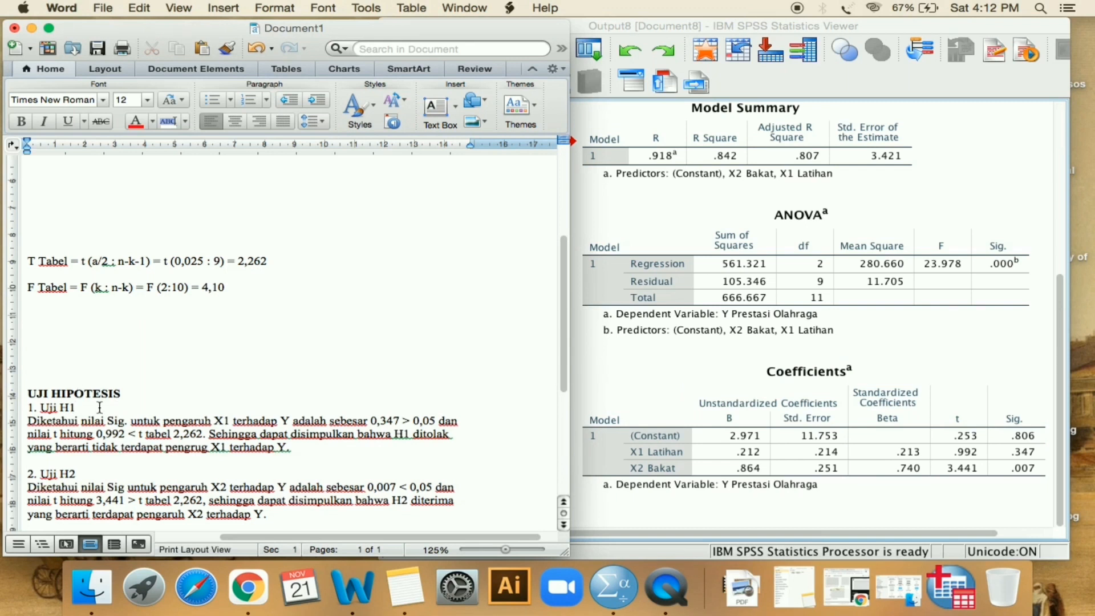
scroll(100, 408, down, 1)
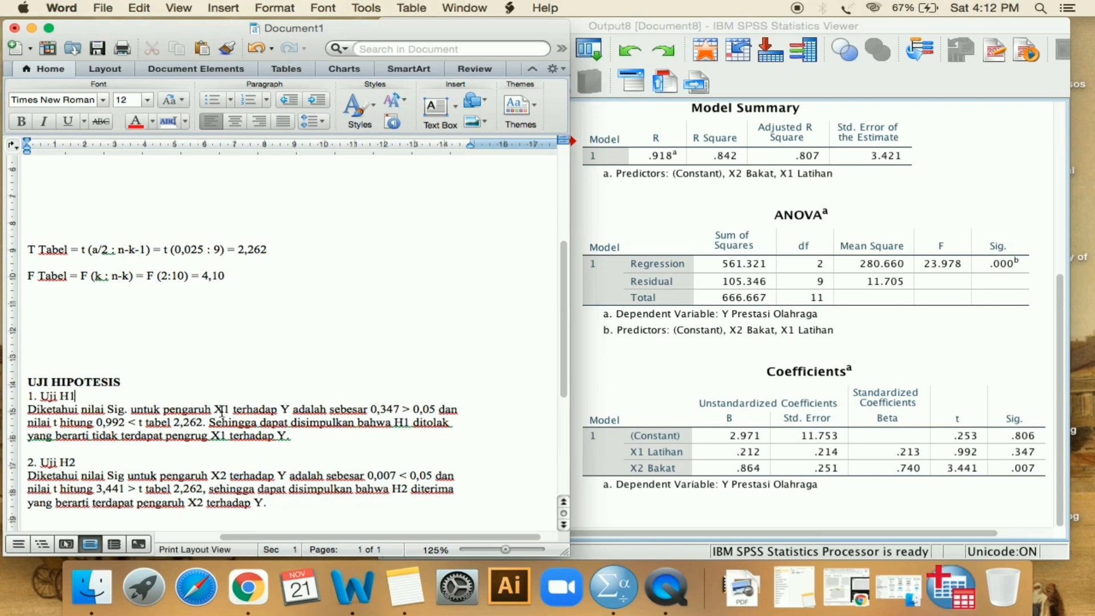
Correct the misspelled word before "X1 terhadap Y" in the Uji H1 conclusion to "pengaruh".
click(864, 371)
click(193, 437)
text(a)
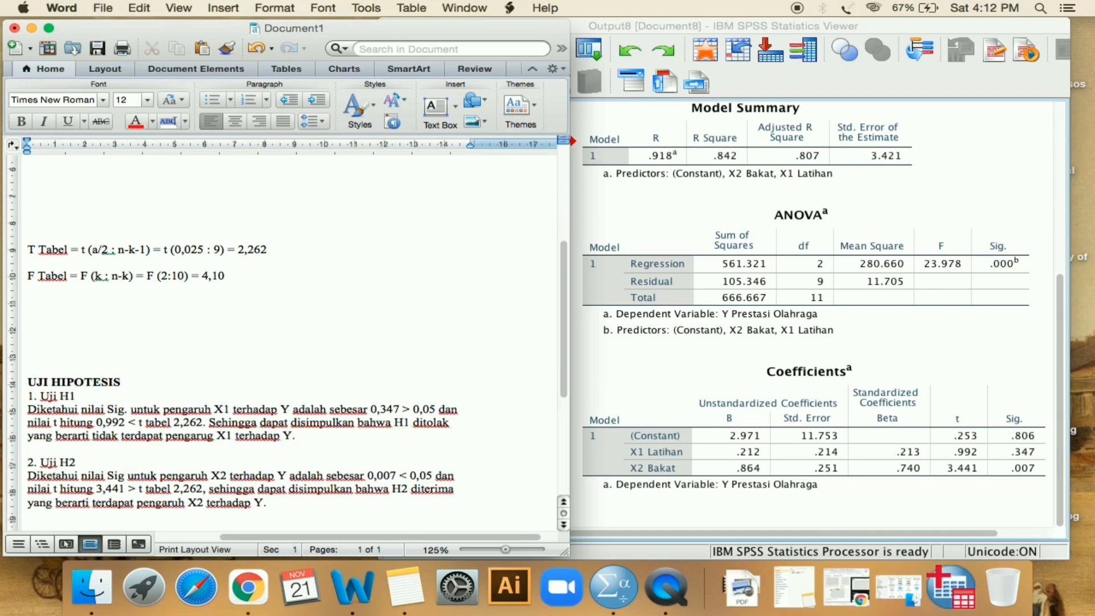
key(Delete)
text(h)
Compare the Uji H1 and Uji H2 paragraphs with the X1 Latihan and X2 Bakat rows of the Coefficients table.
click(650, 436)
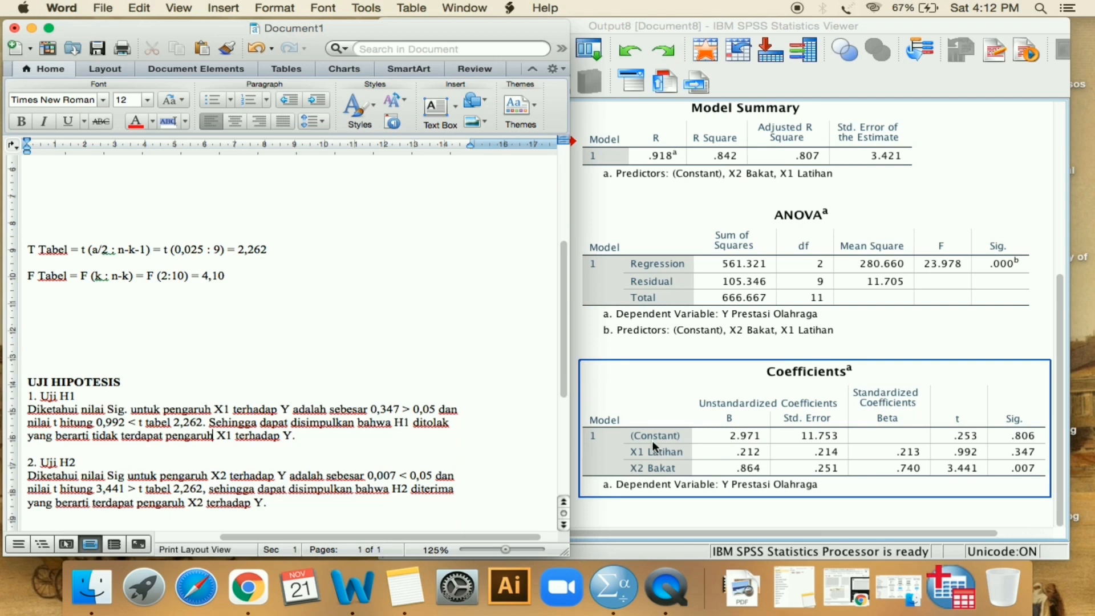
click(330, 440)
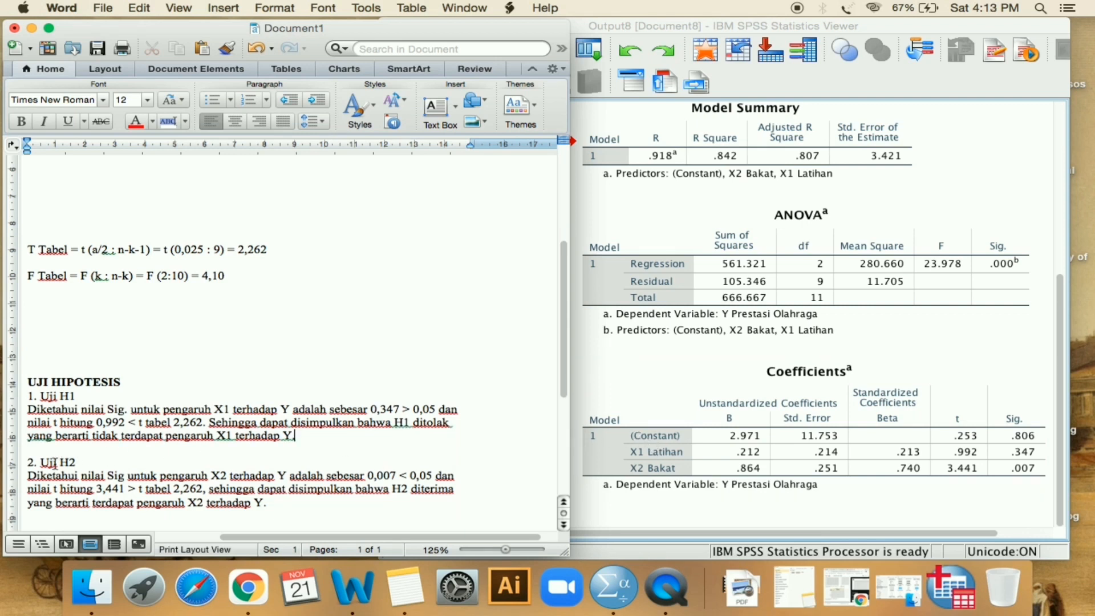
click(594, 436)
click(678, 455)
scroll(361, 487, down, 1)
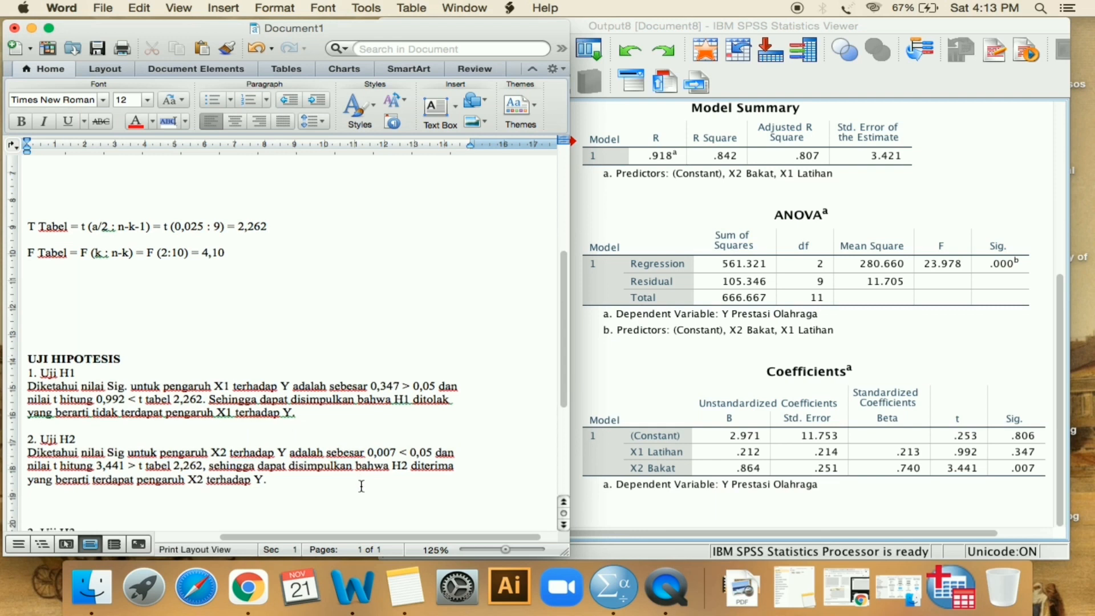
Show the Uji H3 paragraph beside the ANOVA table and compare its Sig. and F values with the Regression row.
scroll(361, 486, down, 5)
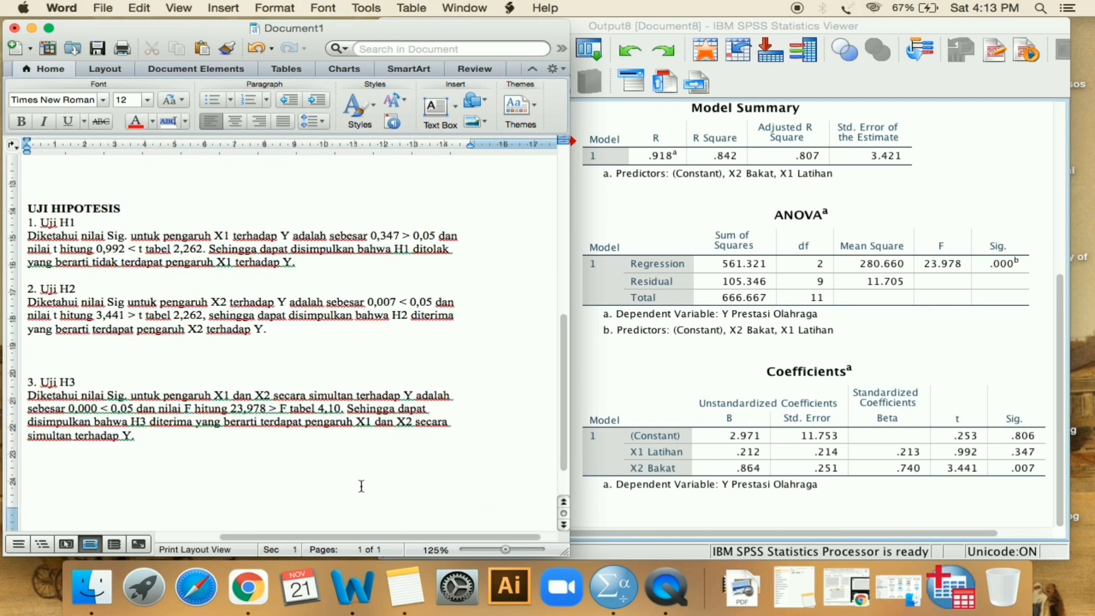
scroll(361, 486, down, 2)
scroll(362, 486, left, 1)
click(822, 280)
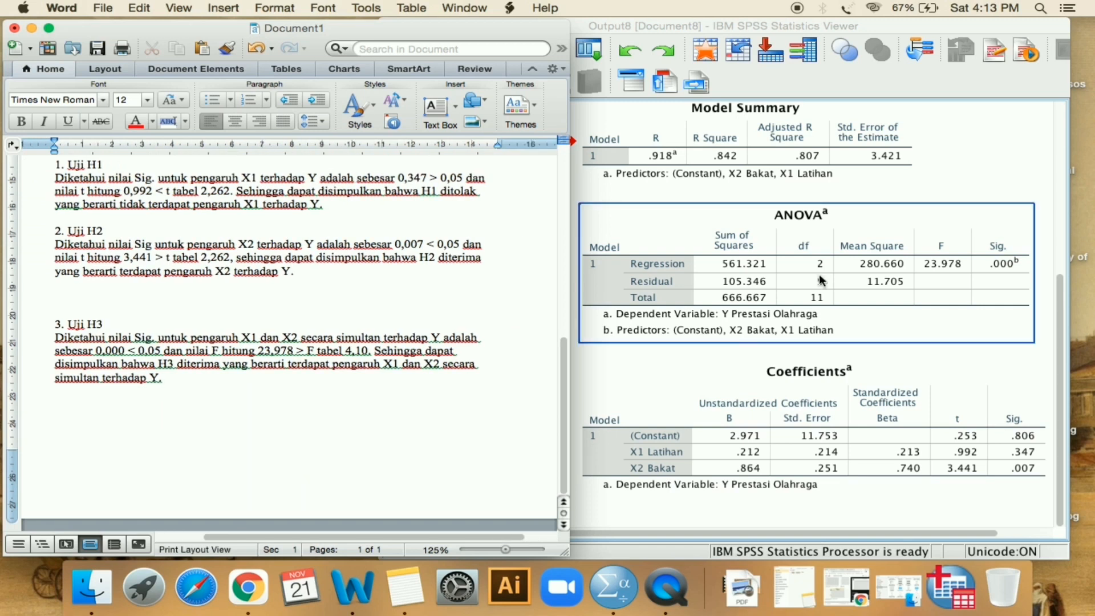
scroll(980, 171, up, 5)
click(844, 383)
scroll(844, 379, down, 3)
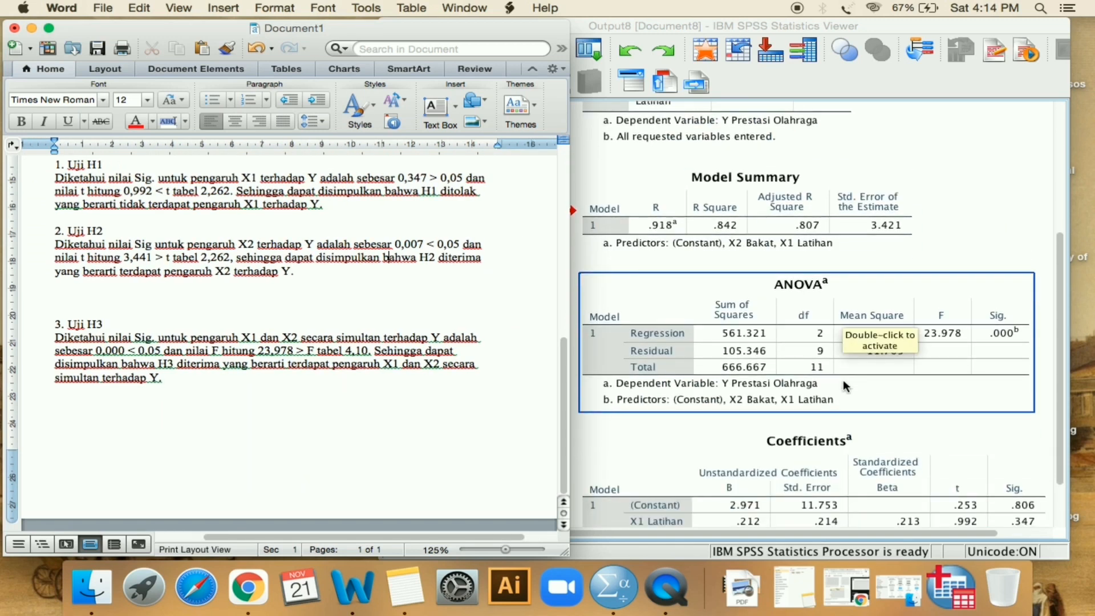
click(874, 331)
click(196, 378)
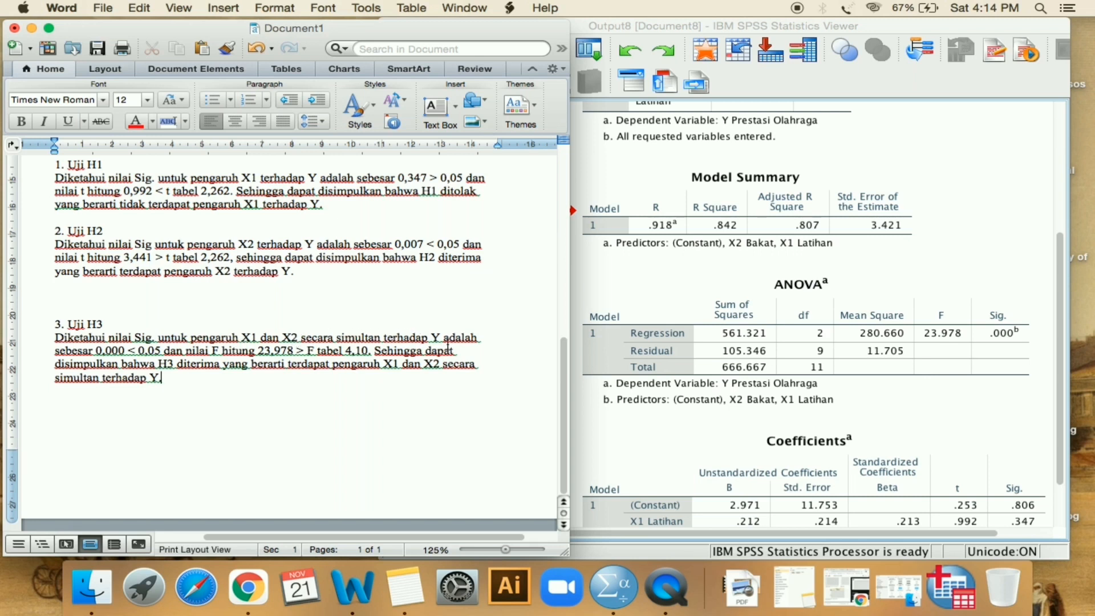
Check the F Tabel calculation above UJI HIPOTESIS and return to the Uji H3 conclusion.
click(799, 359)
scroll(333, 353, up, 4)
scroll(334, 354, up, 4)
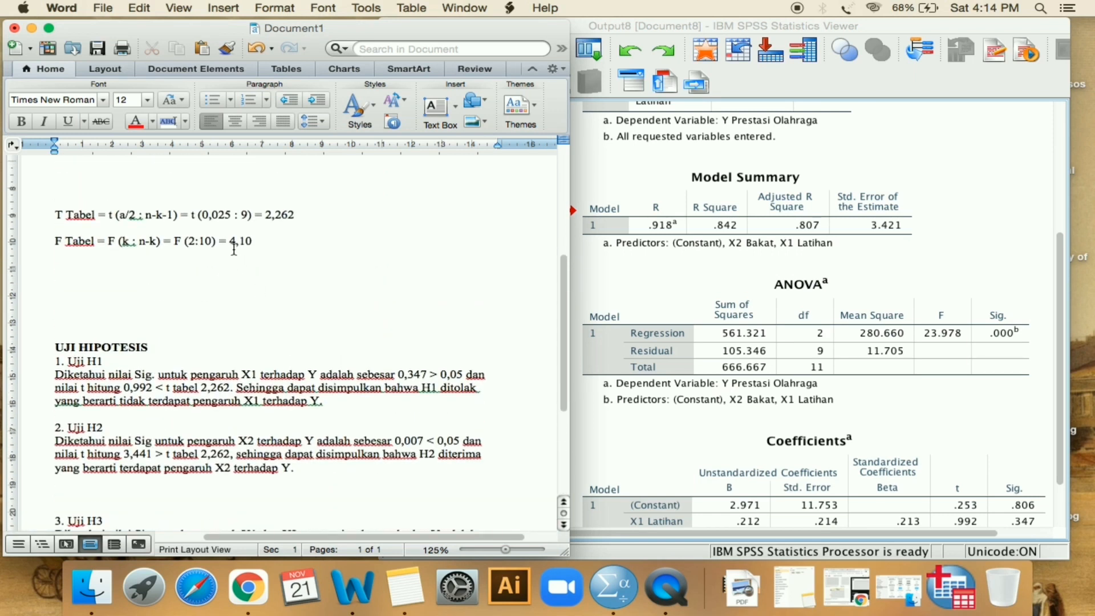
scroll(361, 341, down, 7)
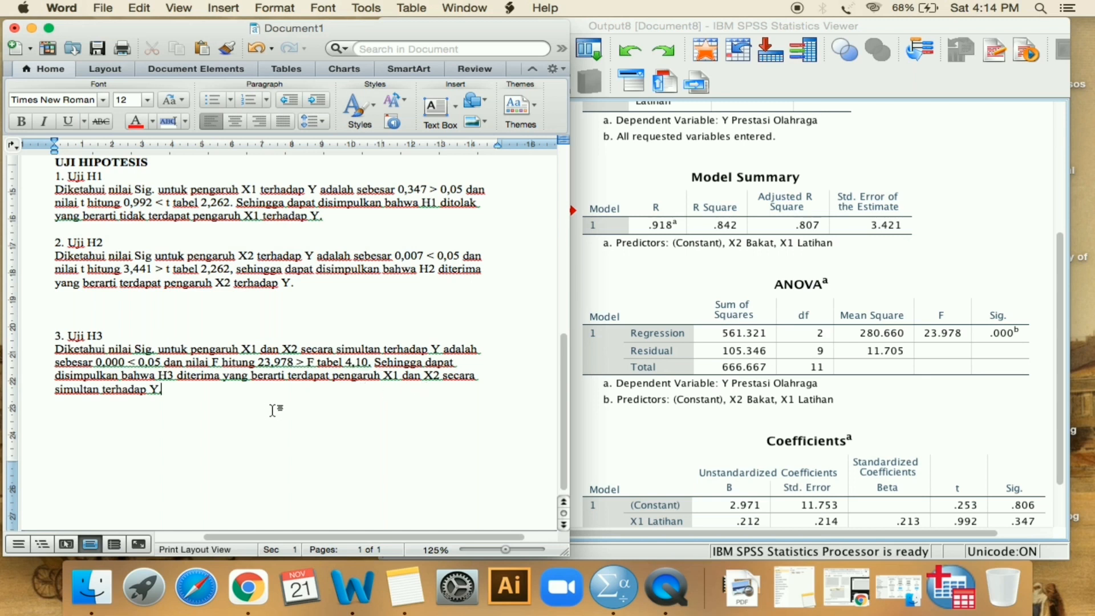
Review the Model Summary table beside the three hypothesis conclusions and switch to the SPSS output window.
click(606, 384)
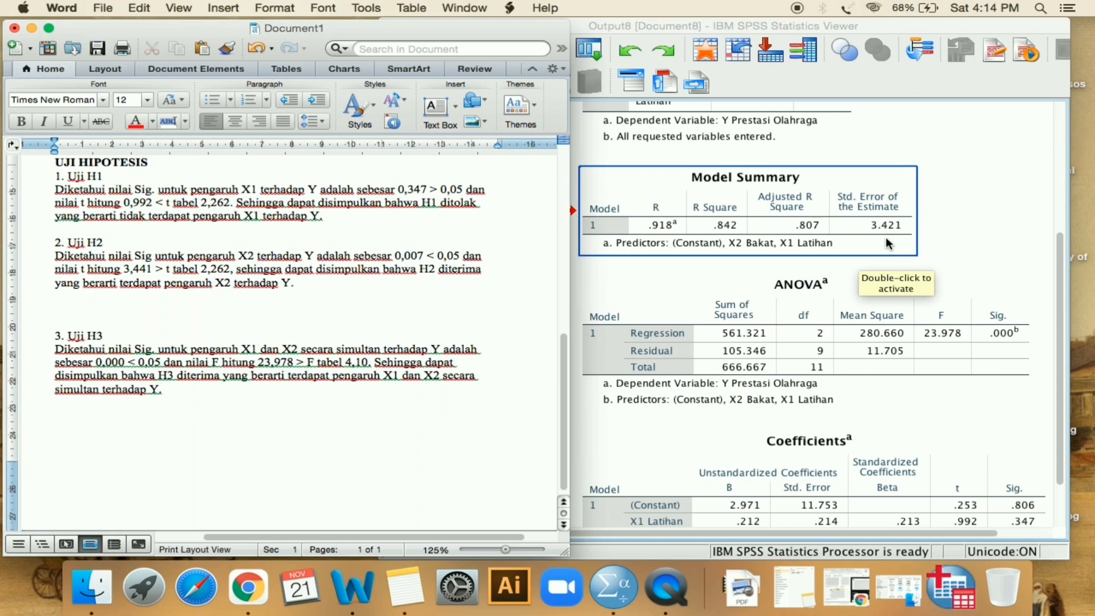
scroll(393, 398, down, 1)
scroll(393, 397, up, 2)
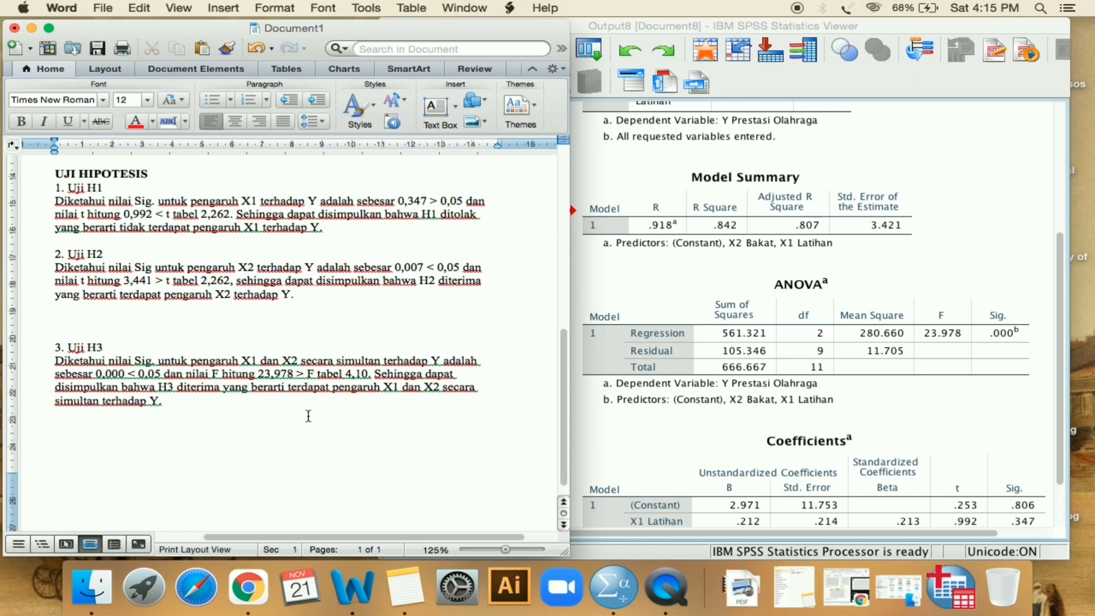
click(791, 368)
click(956, 209)
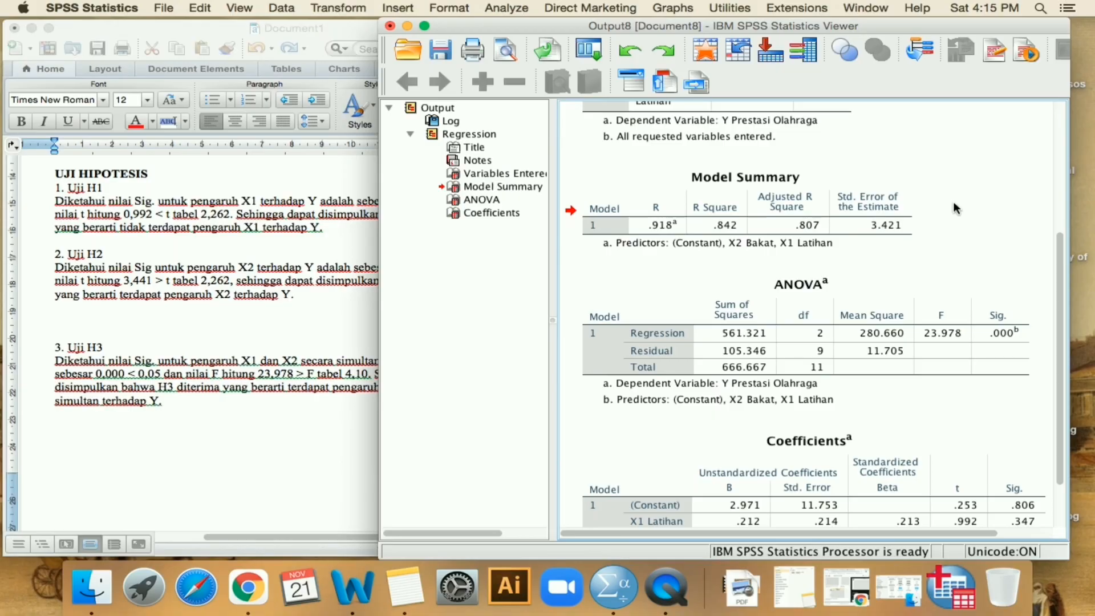